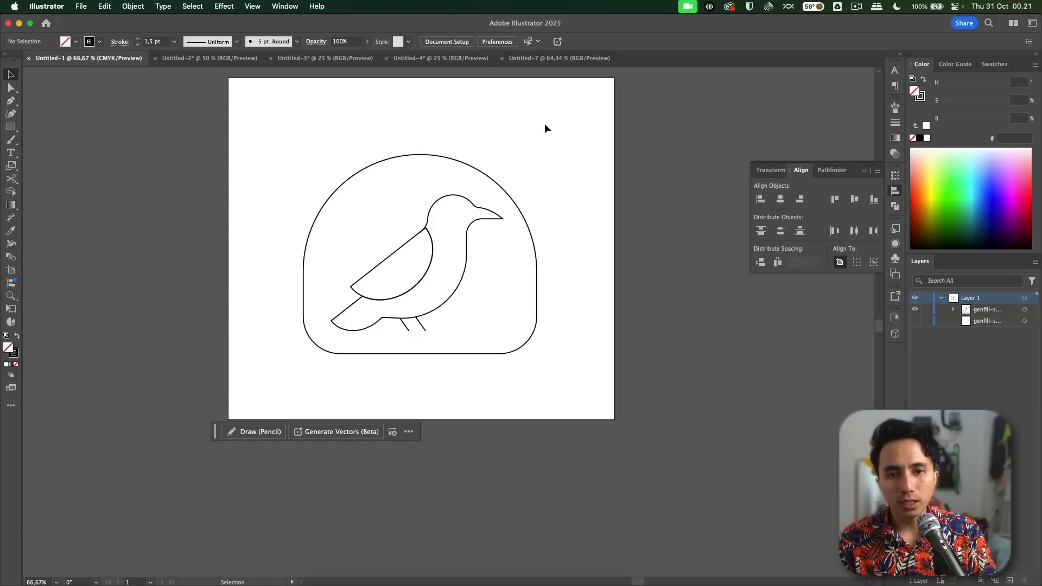
Step: Fill the bird-and-arch outline using Gen Shape Fill with the prompt "Bird in forest during winter"
left_click_drag(594, 122, 231, 384)
left_click(205, 276)
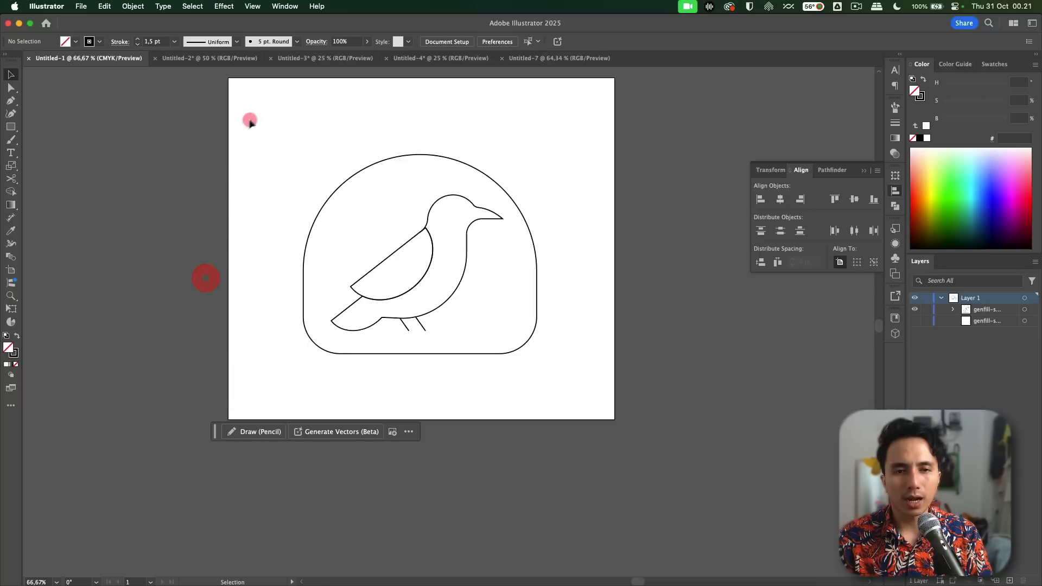
left_click_drag(234, 89, 570, 400)
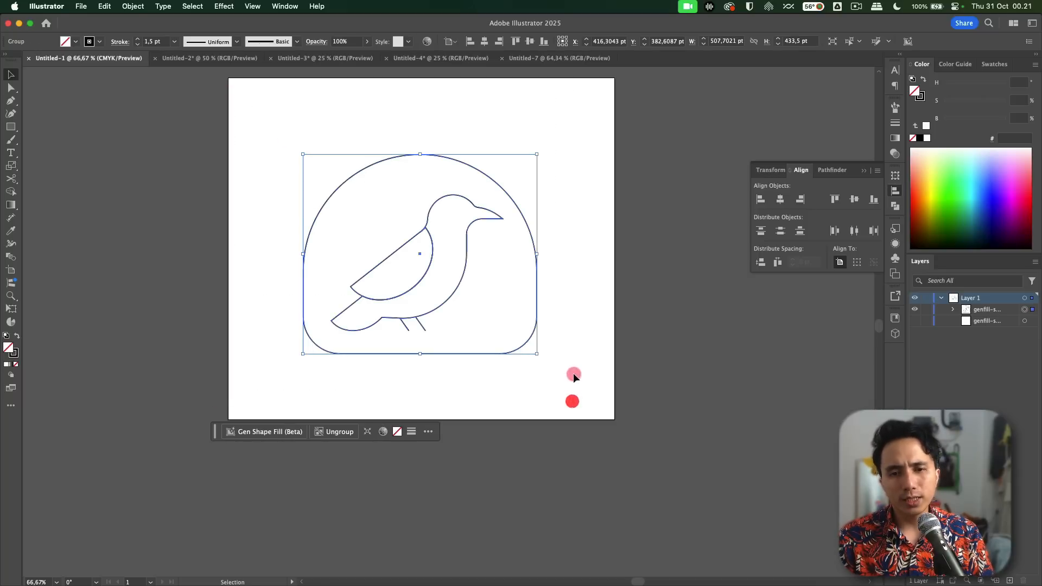
left_click(268, 433)
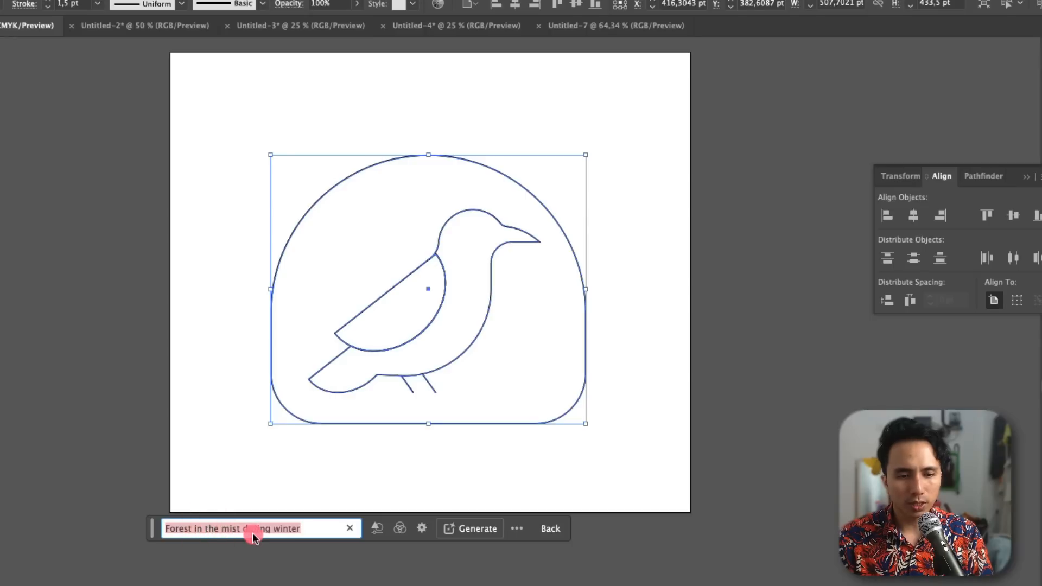
type("Bird ")
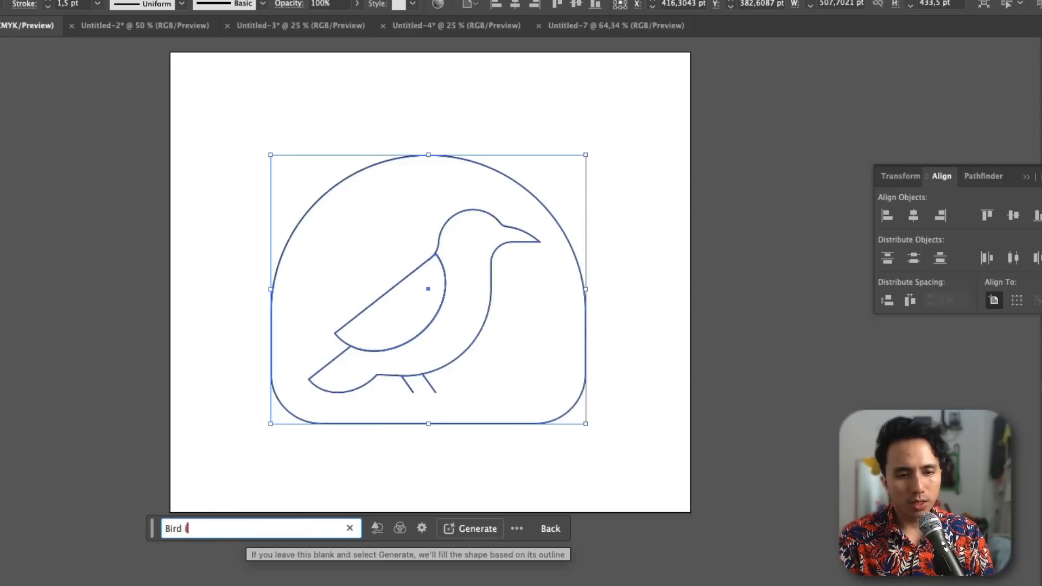
type("in forest d")
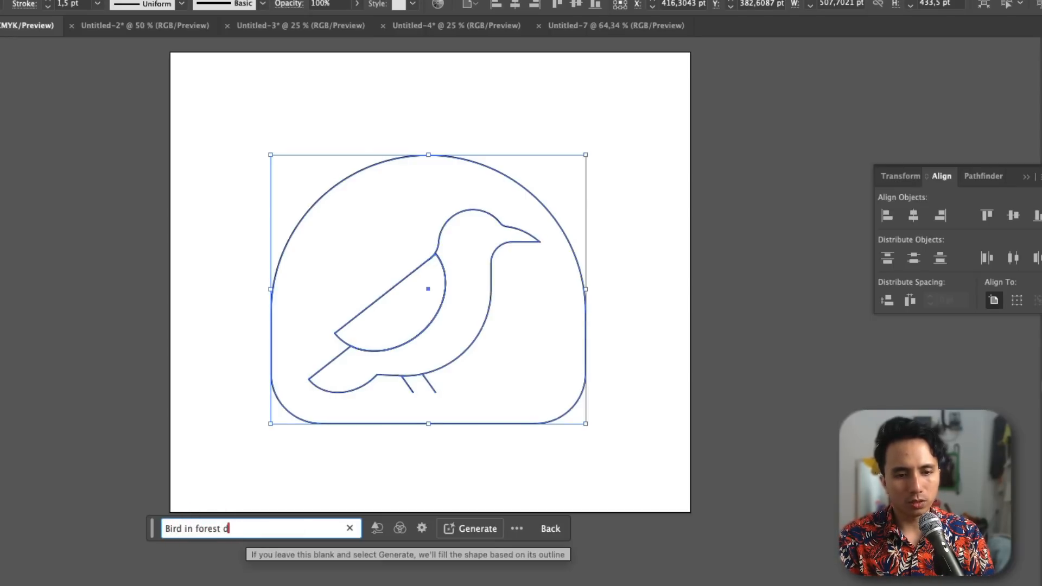
type("uring w")
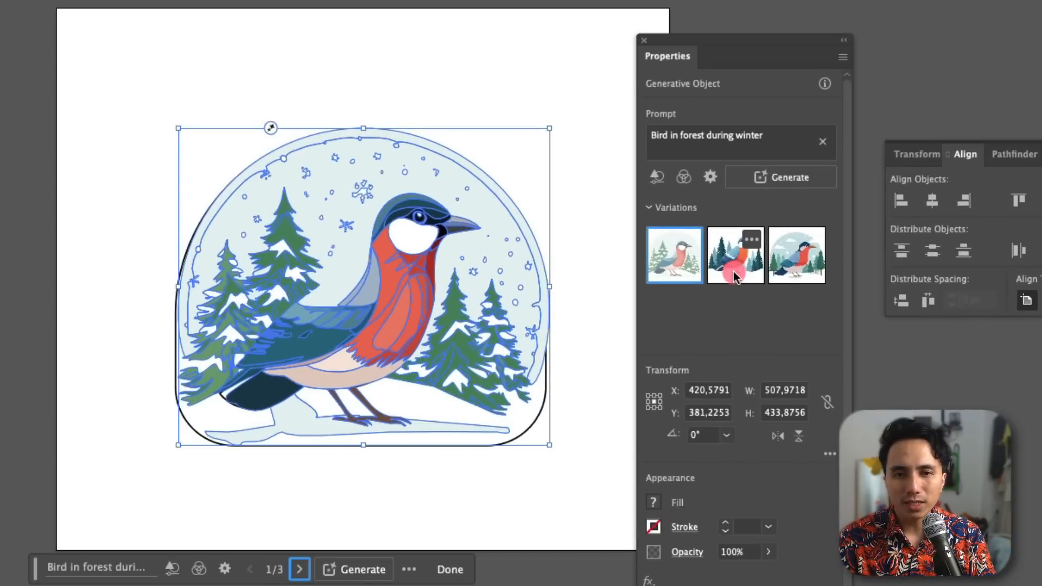
Step: Compare the generated winter bird variations on the outline and apply the third one
left_click(728, 257)
left_click(528, 123)
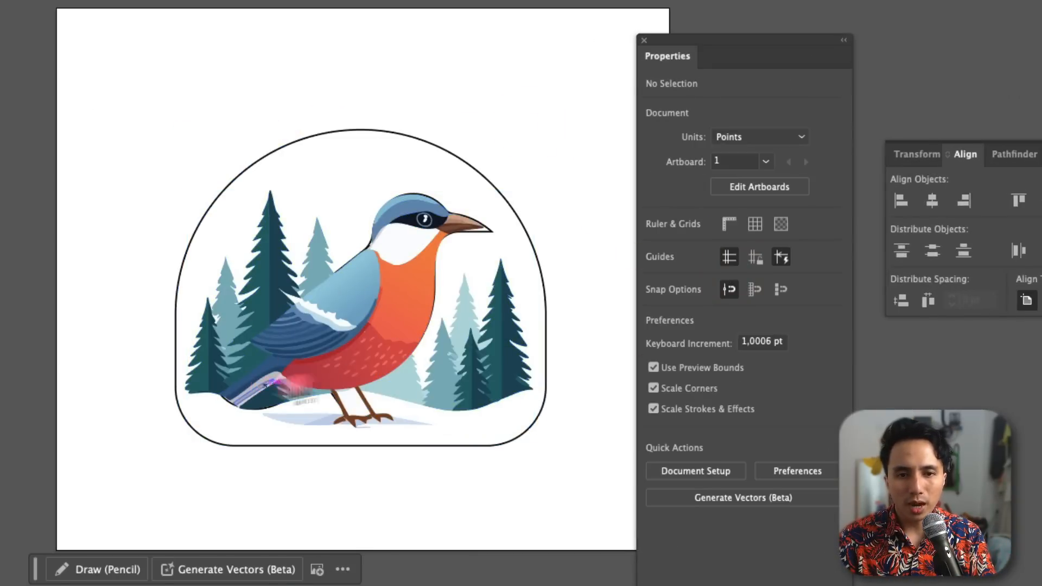
left_click(363, 315)
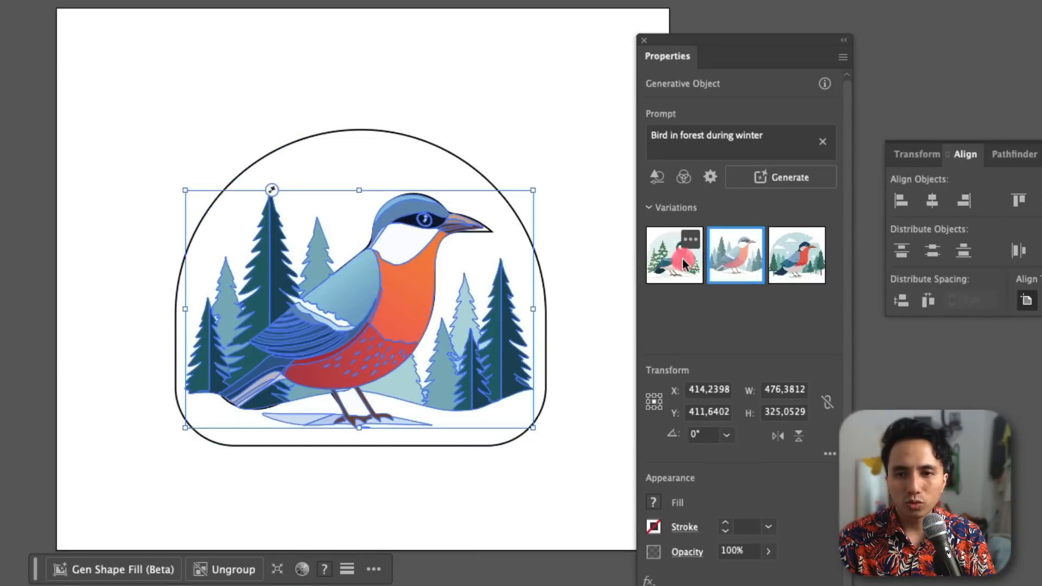
left_click(804, 273)
left_click(556, 116)
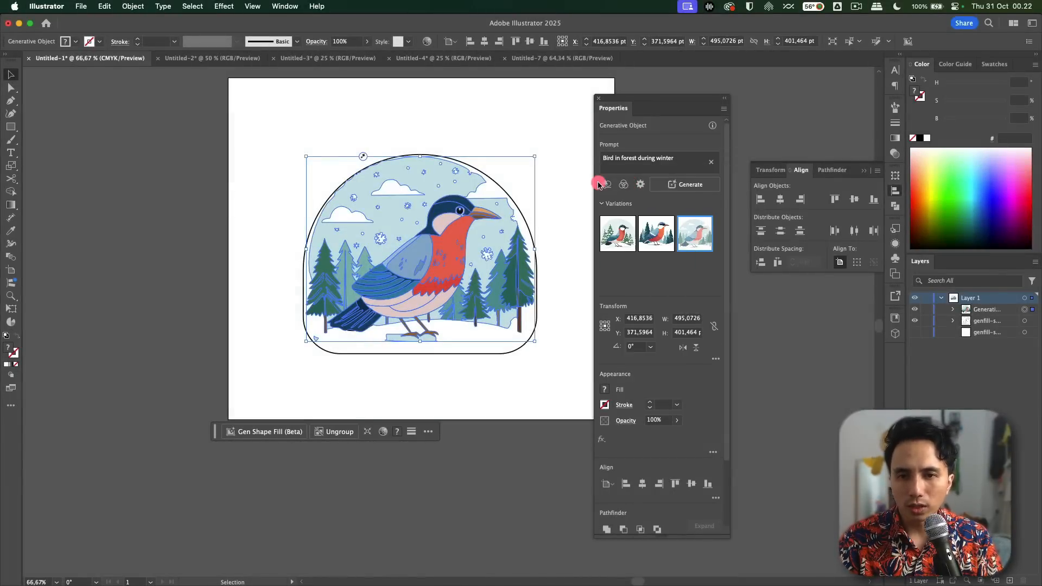
Step: Generate new variations of the winter bird in Gen Shape Fill with the Doodle effect applied
left_click(608, 186)
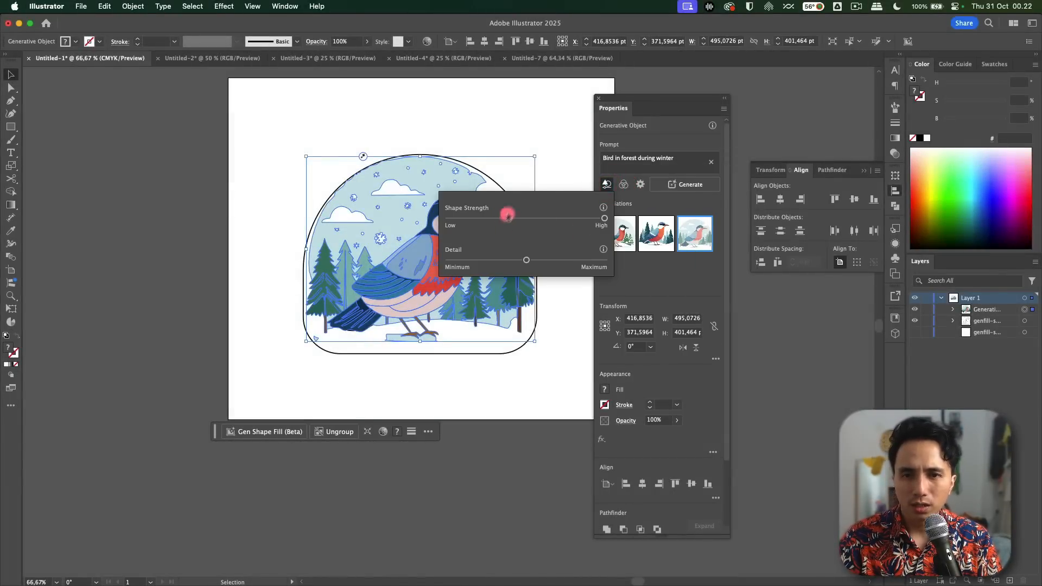
left_click(637, 184)
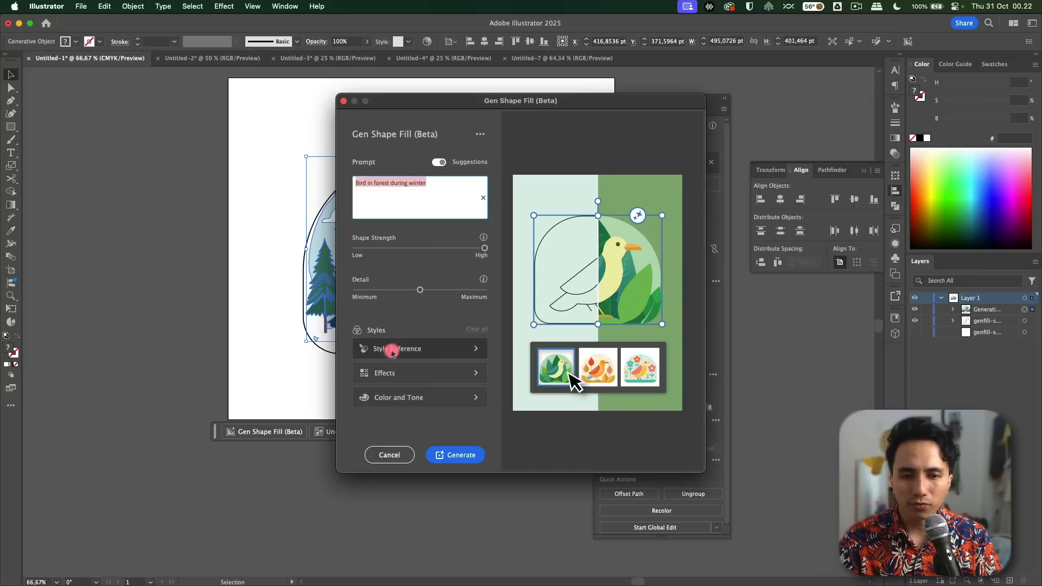
left_click(369, 373)
left_click(401, 394)
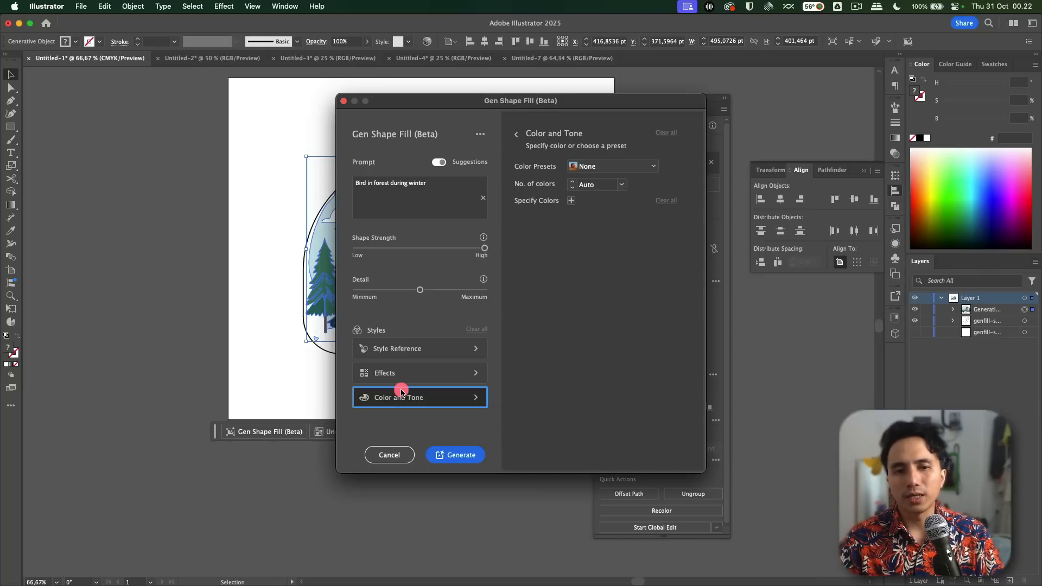
left_click(415, 379)
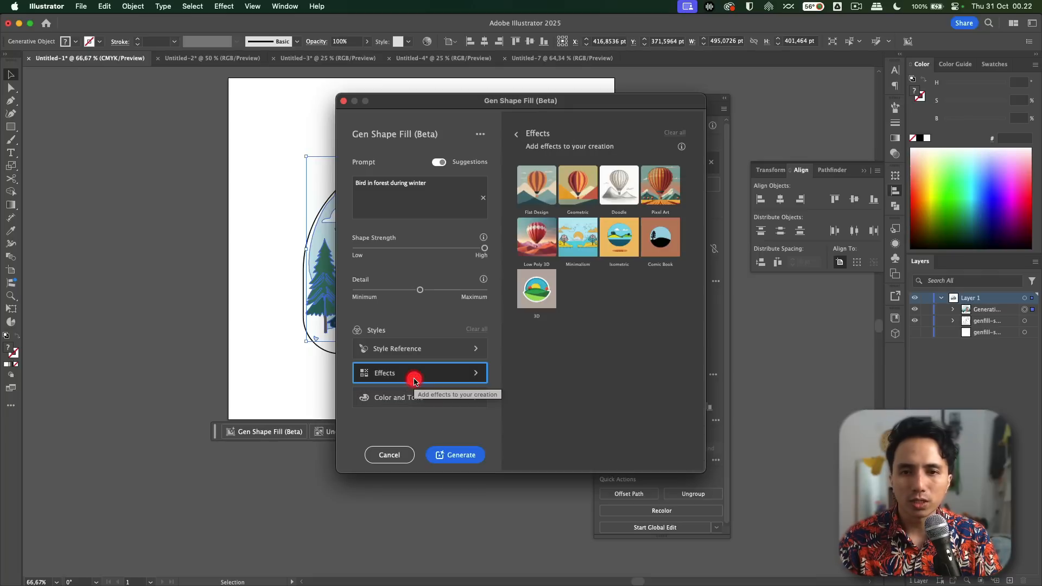
left_click_drag(522, 101, 699, 106)
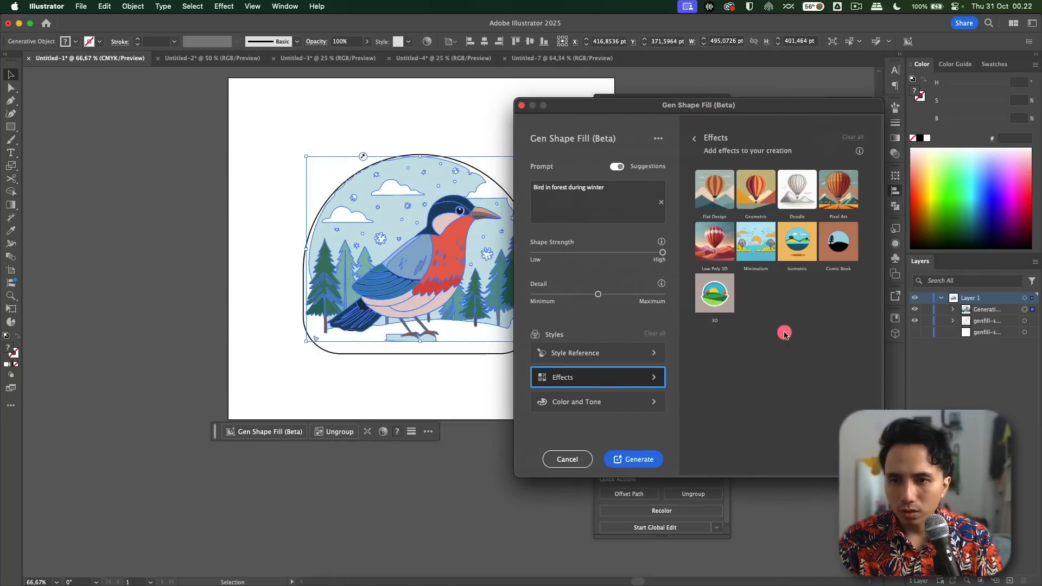
left_click(794, 199)
left_click(651, 459)
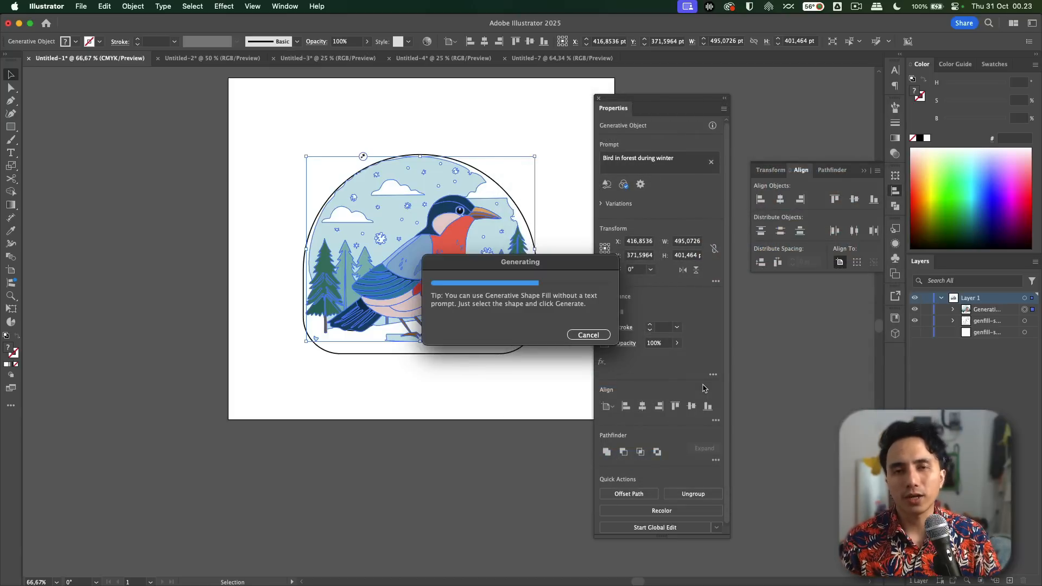
left_click(521, 150)
Step: Compare the Doodle-style variations of the bird scene and apply the third one in the first row
scroll(548, 187, "up", 3)
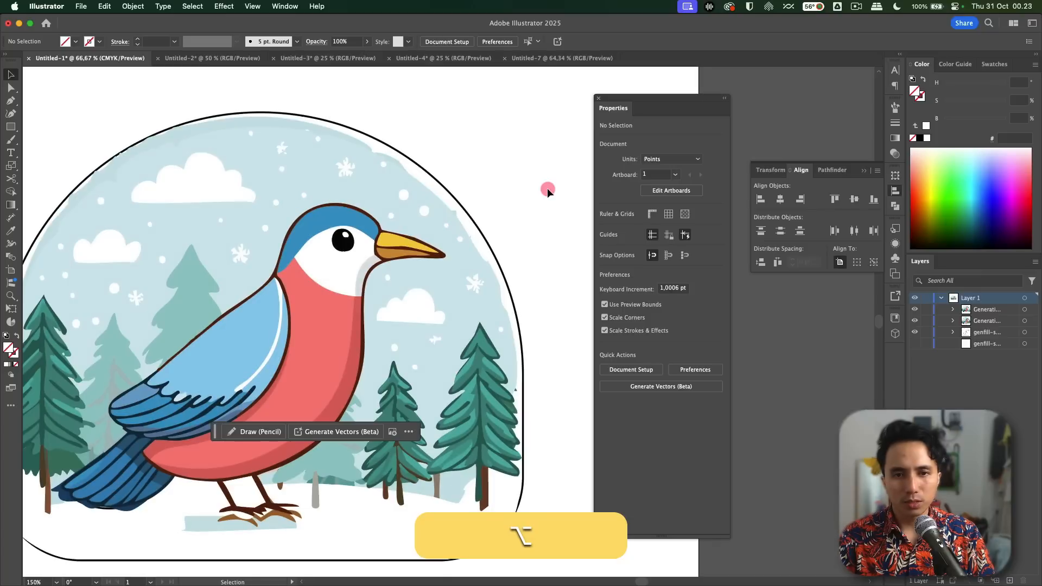
scroll(547, 188, "down", 2)
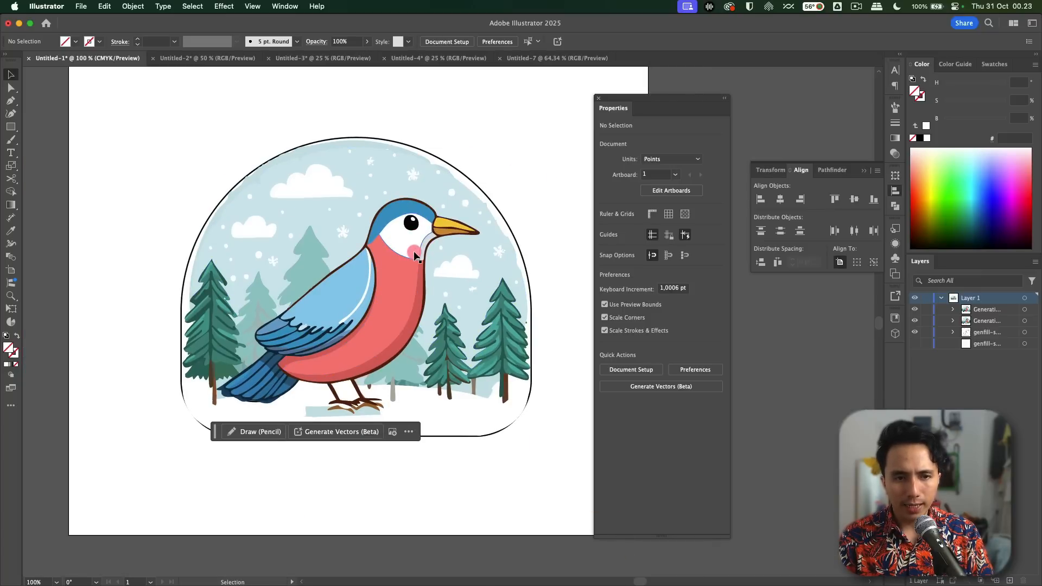
left_click(393, 259)
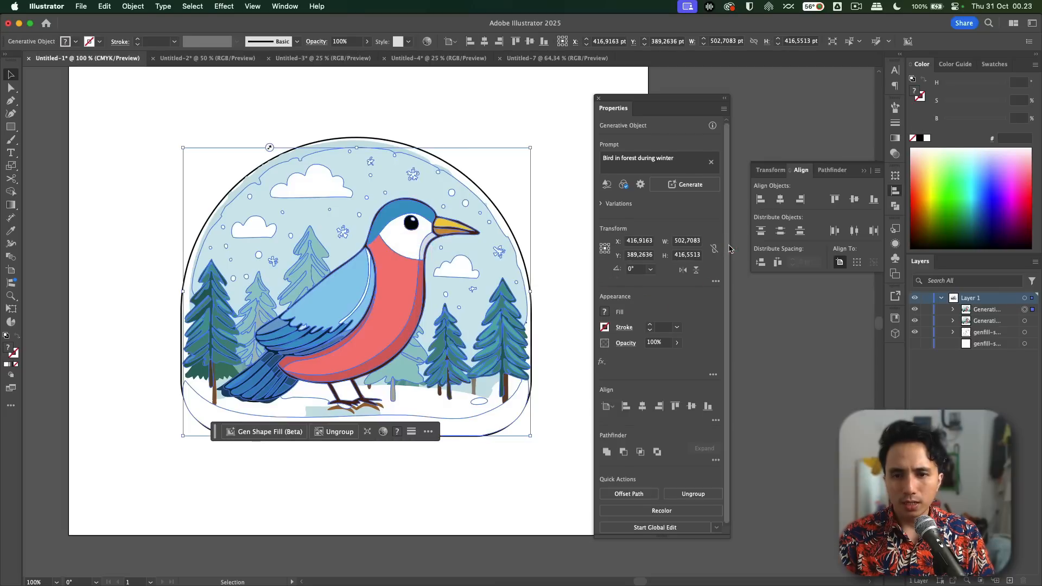
mouse_move(727, 247)
left_mouse_down()
mouse_move(728, 356)
mouse_move(728, 232)
left_mouse_up()
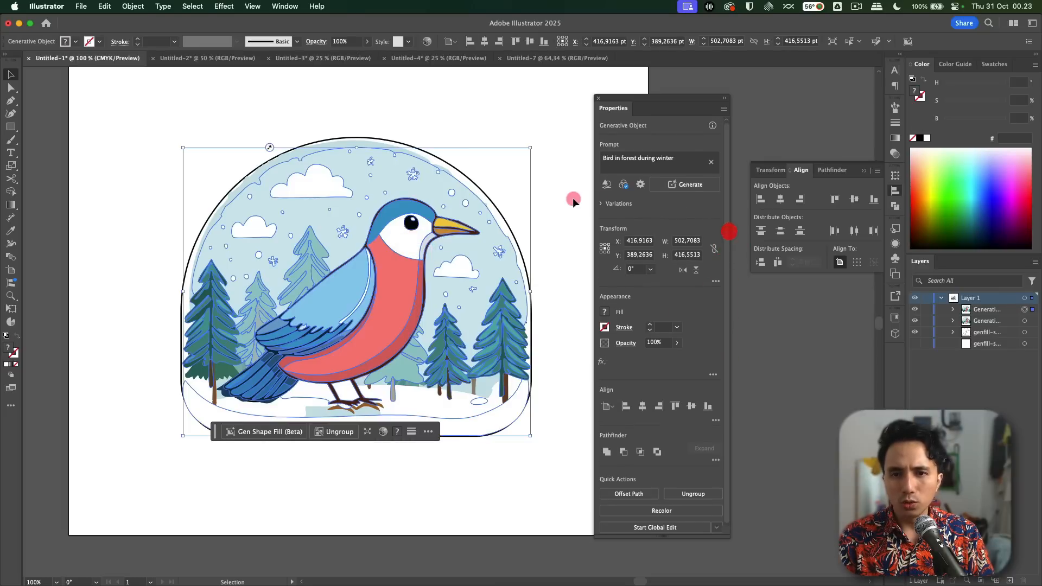
left_click(601, 206)
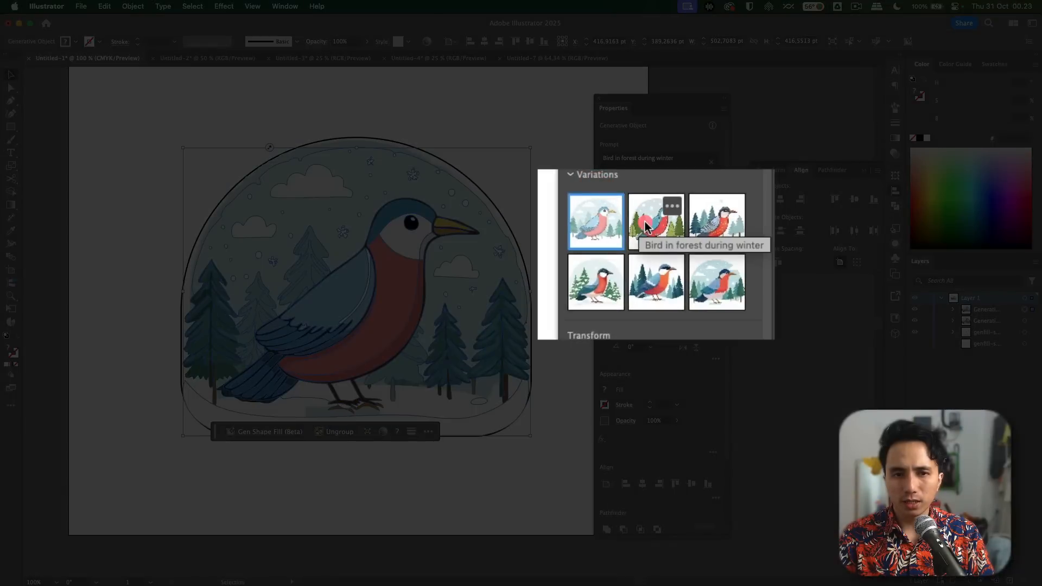
left_click(652, 237)
left_click(512, 134)
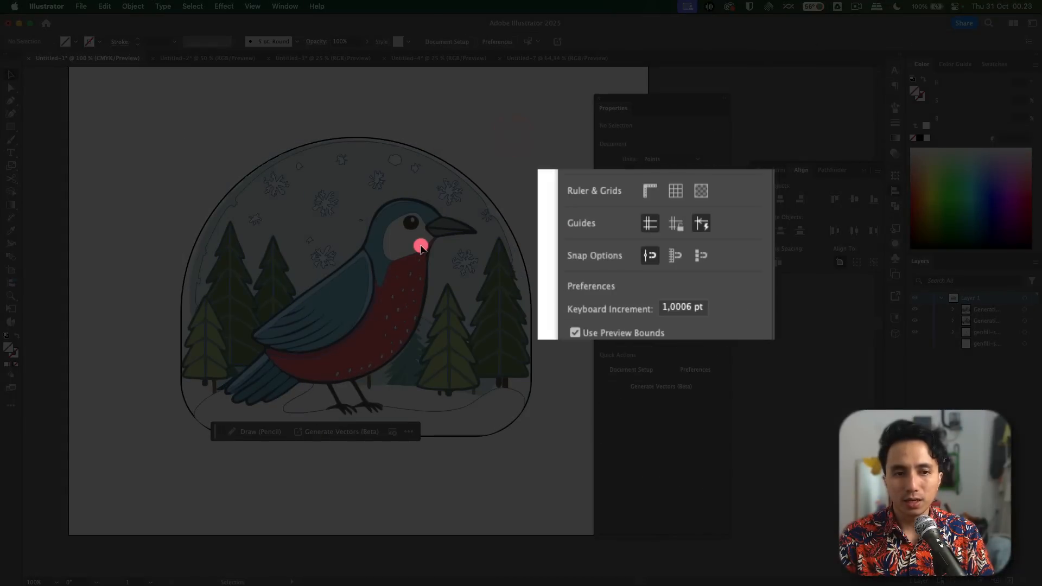
left_click(450, 235)
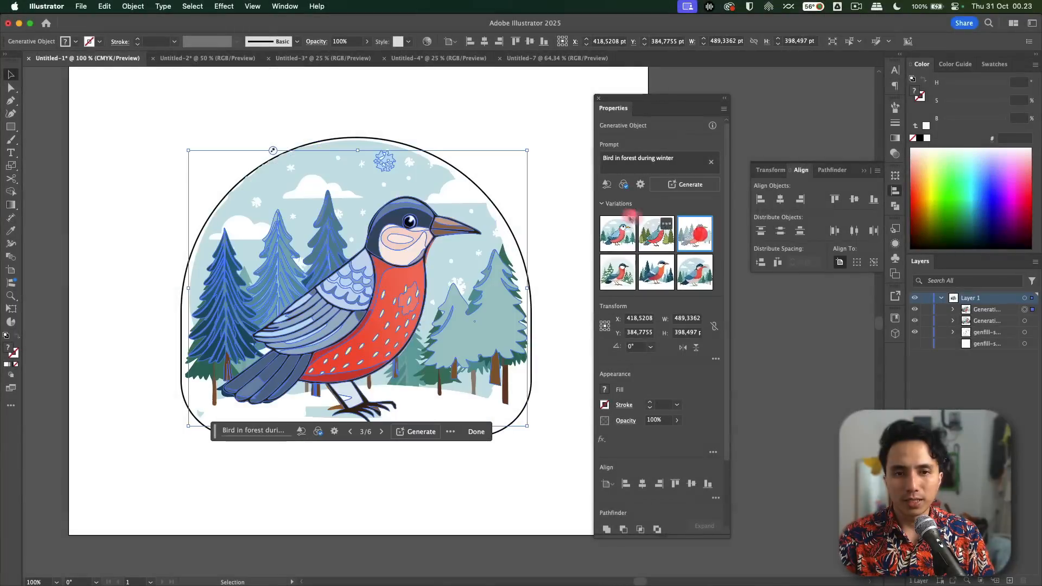
left_click(703, 235)
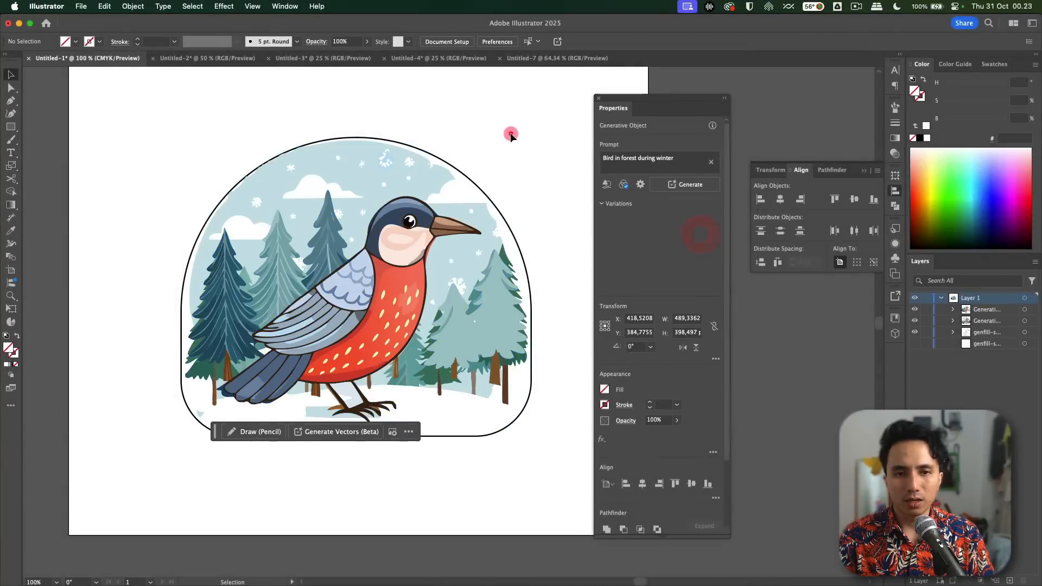
left_click(510, 135)
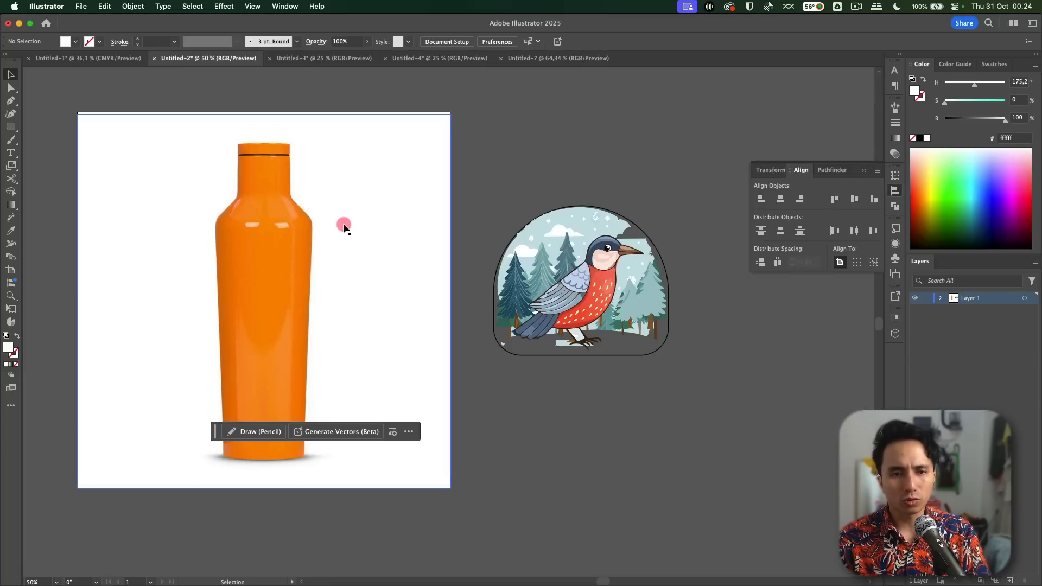
mouse_move(320, 246)
left_mouse_down()
mouse_move(344, 226)
mouse_move(335, 255)
left_mouse_up()
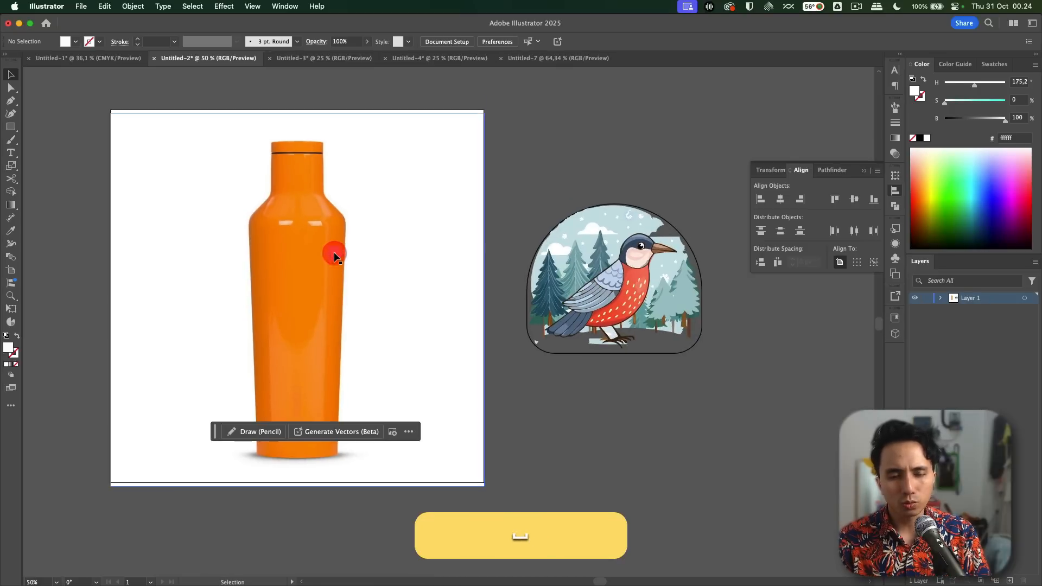
left_click(543, 188)
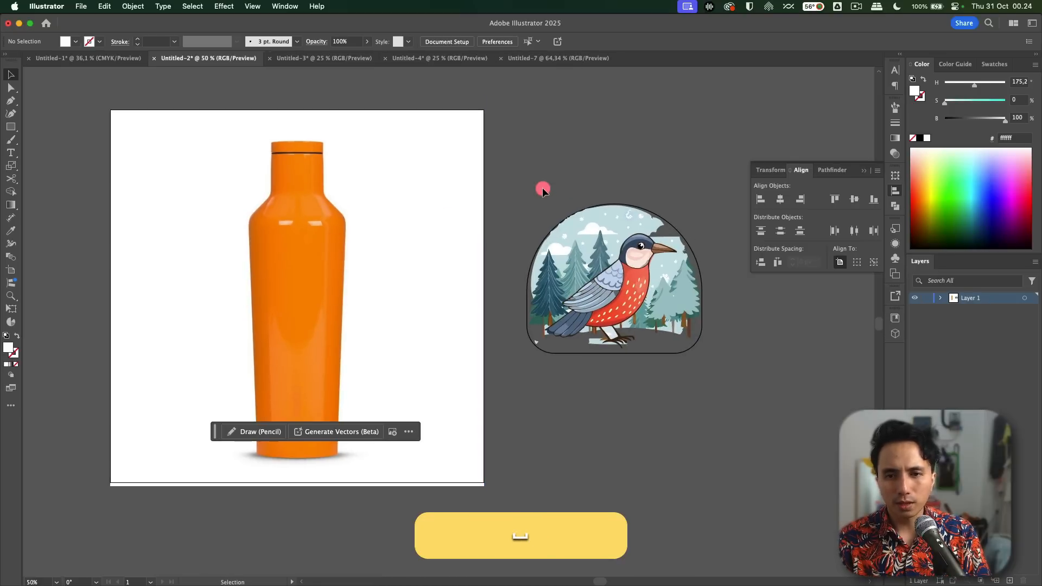
left_click(641, 266)
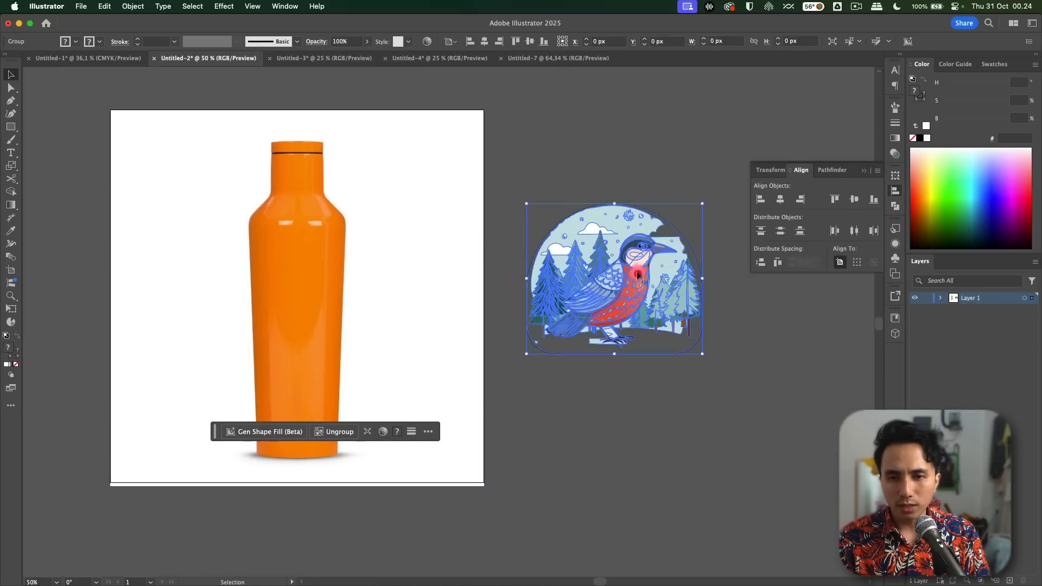
left_click(625, 175)
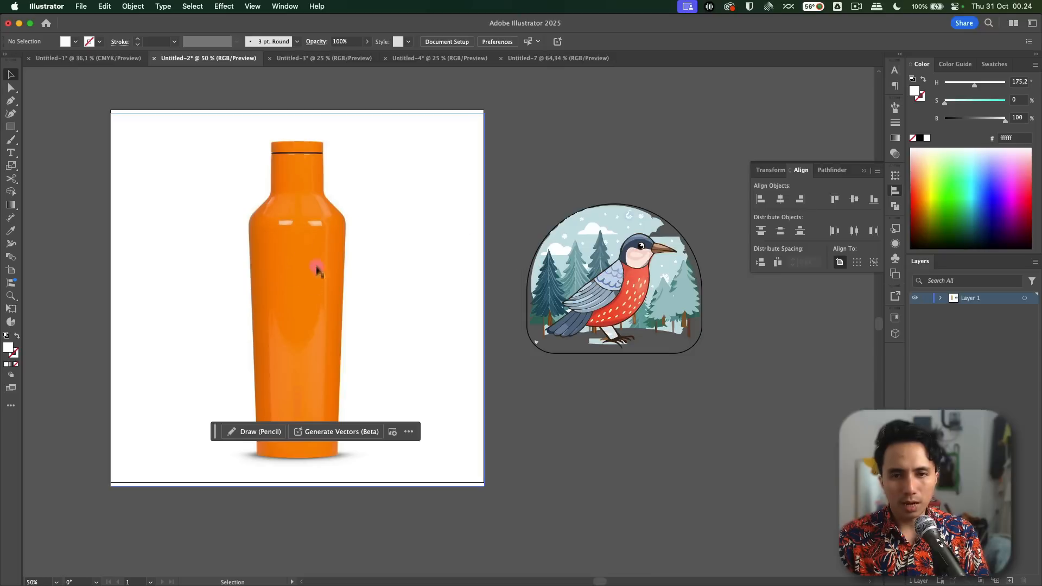
Step: Create a mockup from the orange bottle image and the bird artwork
left_click(706, 160)
left_click_drag(694, 141, 239, 352)
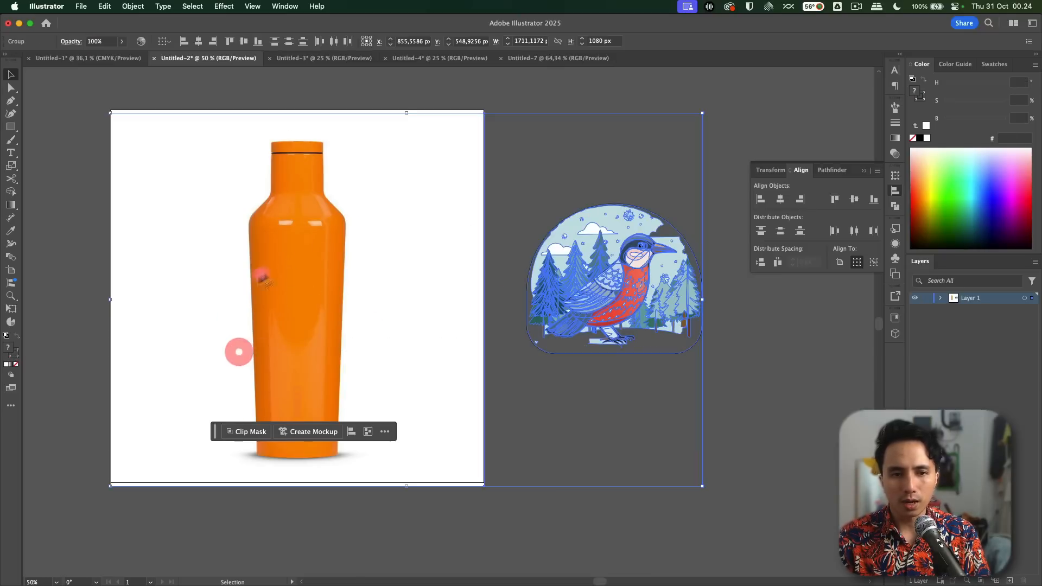
right_click(314, 220)
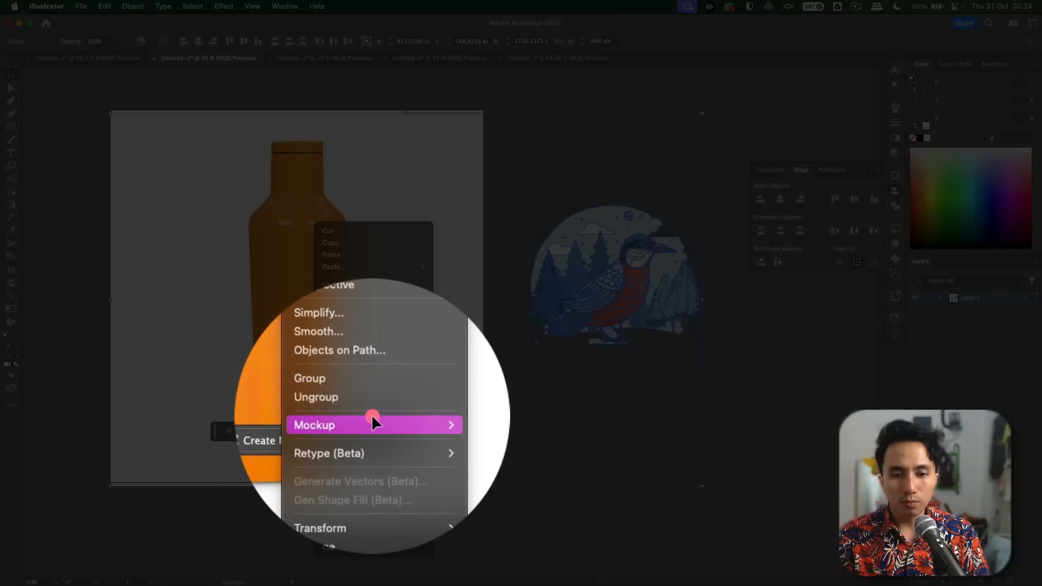
mouse_move(371, 421)
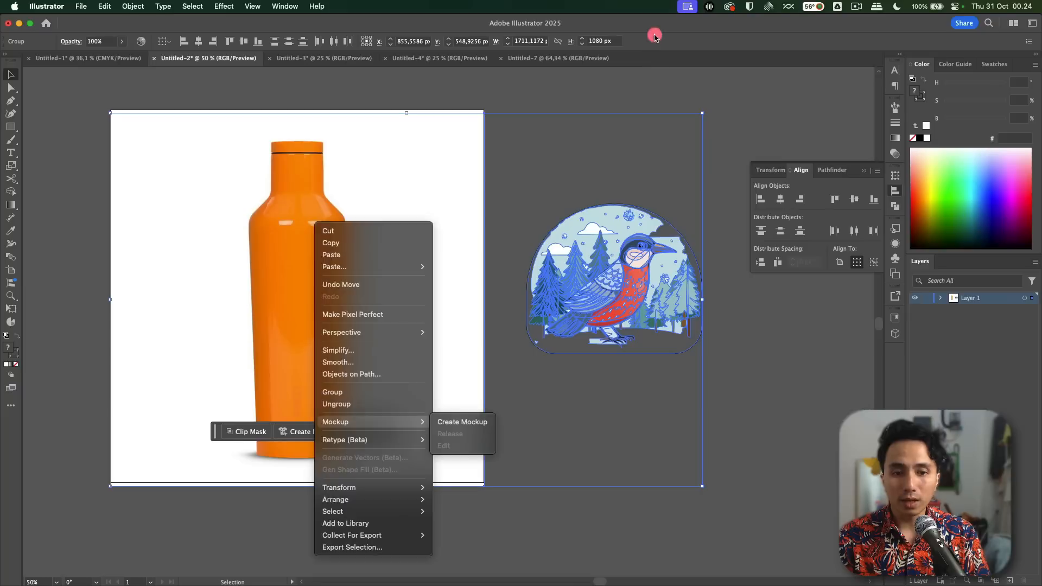
left_click(446, 422)
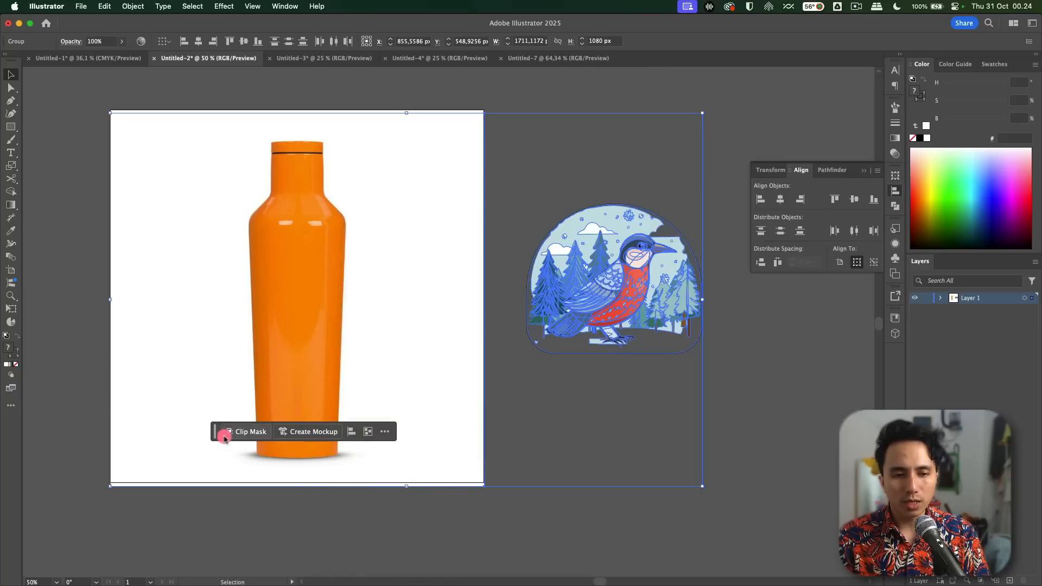
left_click_drag(216, 432, 400, 93)
left_click(520, 96)
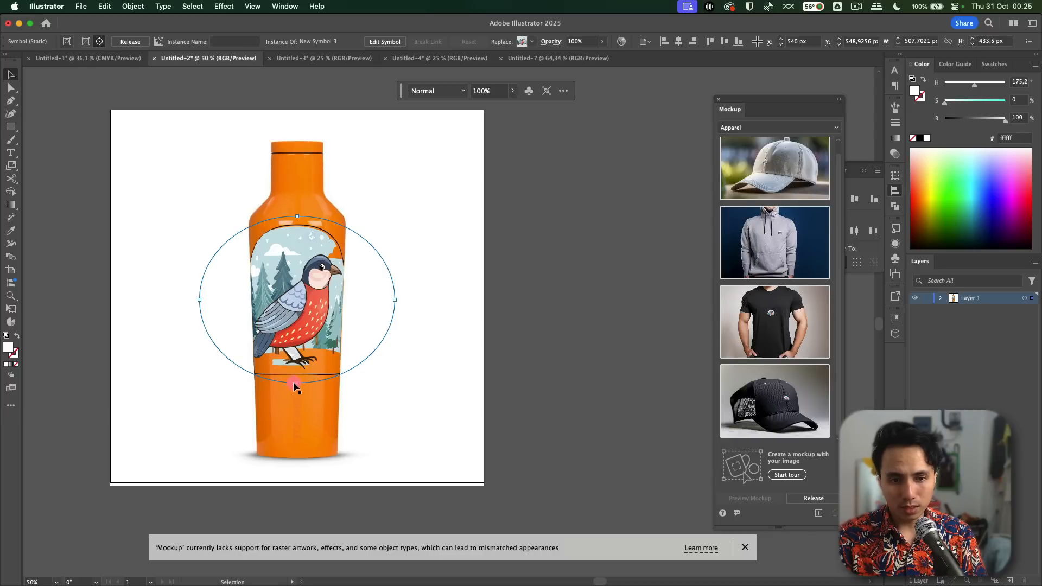
Step: Shrink the bird artwork's width and height on the mockup so it fits within the front of the bottle
left_click_drag(297, 384, 297, 352)
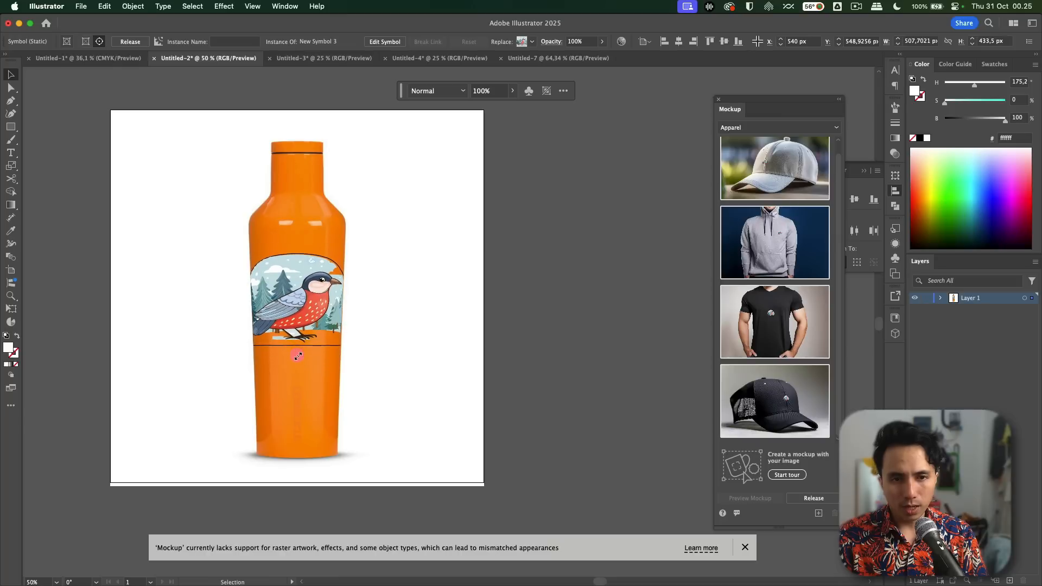
left_click_drag(381, 300, 344, 308)
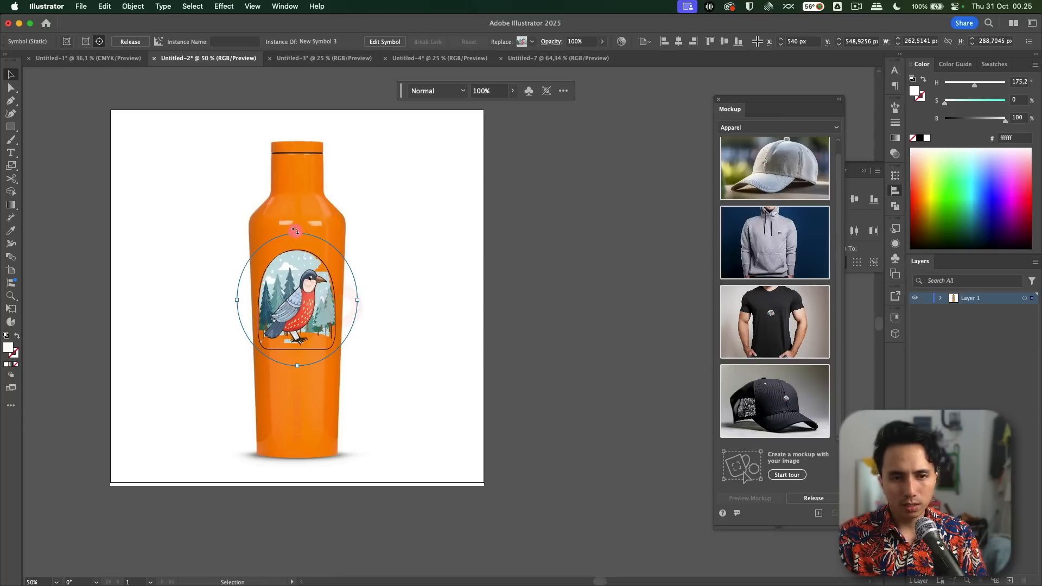
left_click_drag(297, 234, 297, 255)
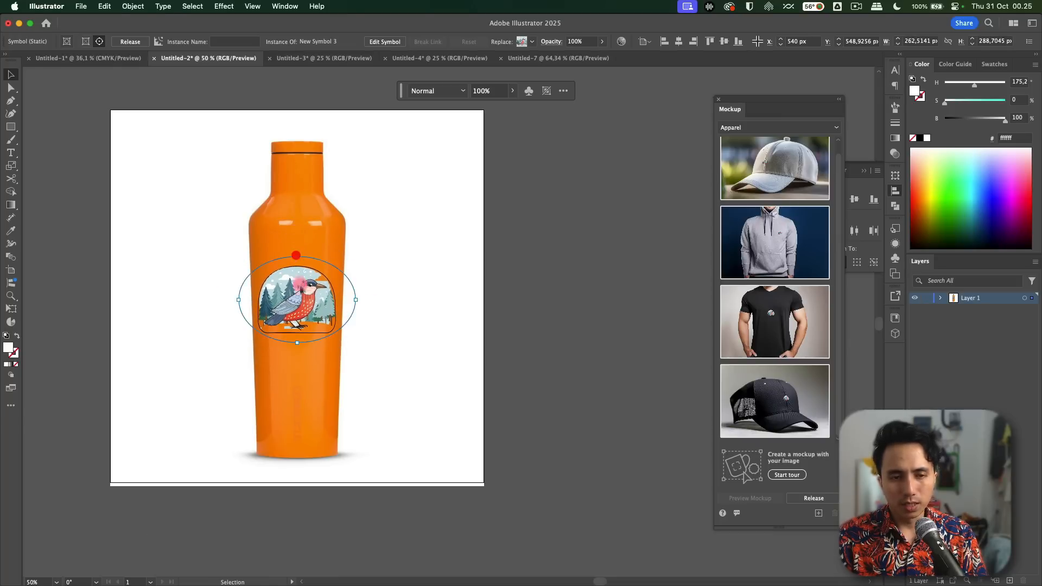
Step: Move the bird artwork up to the bottle's shoulder area and resize it to about 276 by 202 px
left_click_drag(312, 310, 335, 348)
scroll(298, 254, "up", 6, "alt")
key("space")
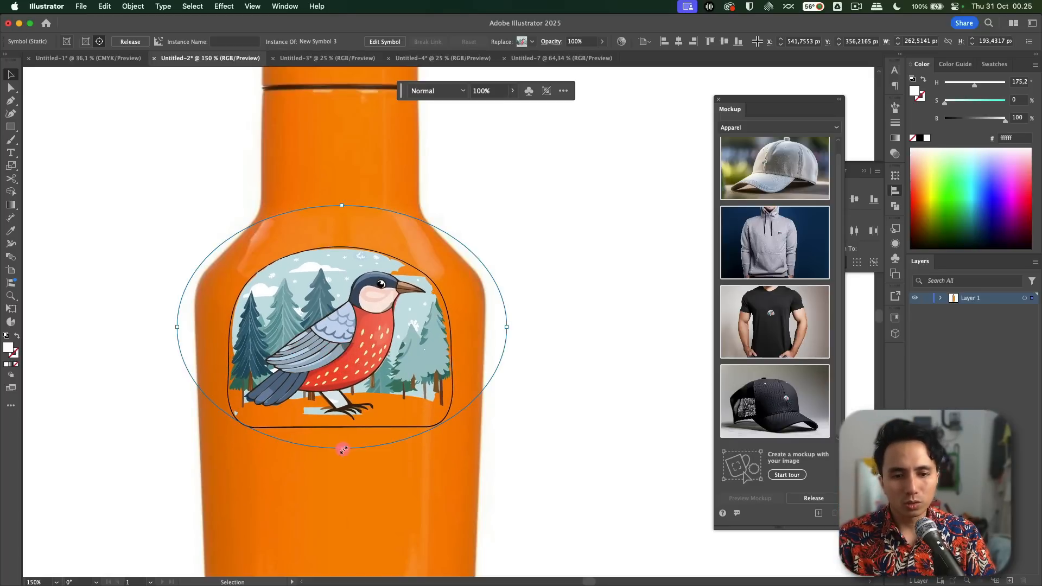
left_click_drag(342, 448, 342, 452)
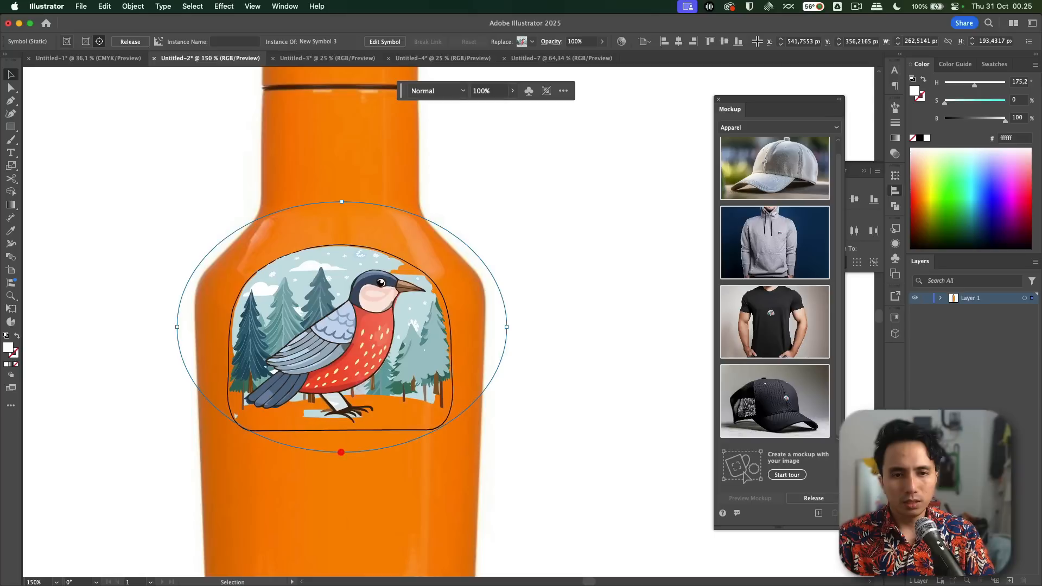
left_click_drag(343, 203, 342, 200)
left_click_drag(507, 329, 516, 328)
scroll(487, 347, "down", 1)
scroll(487, 347, "down", 1)
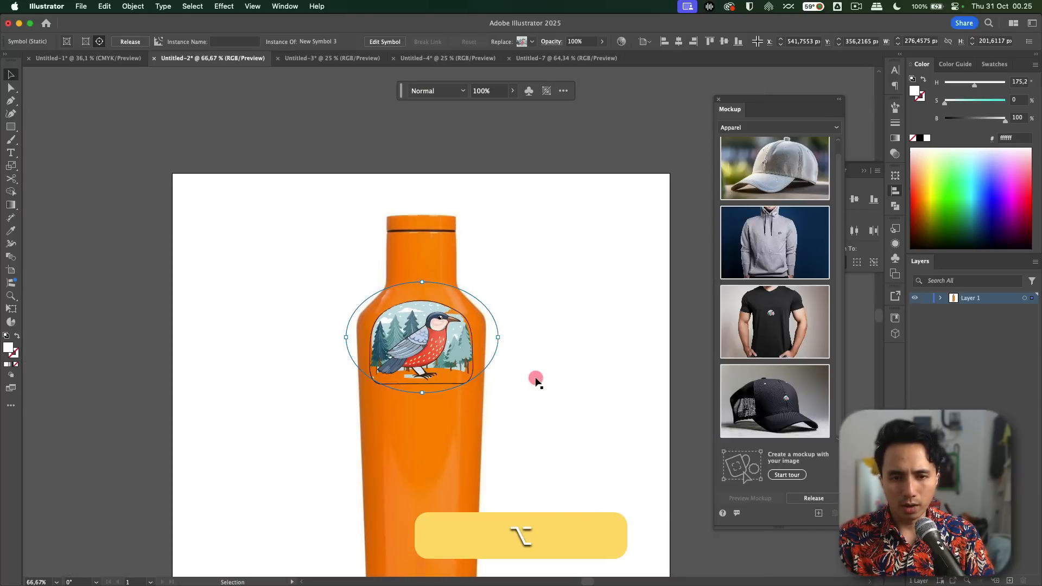
left_click(537, 378)
left_click_drag(537, 377, 467, 313)
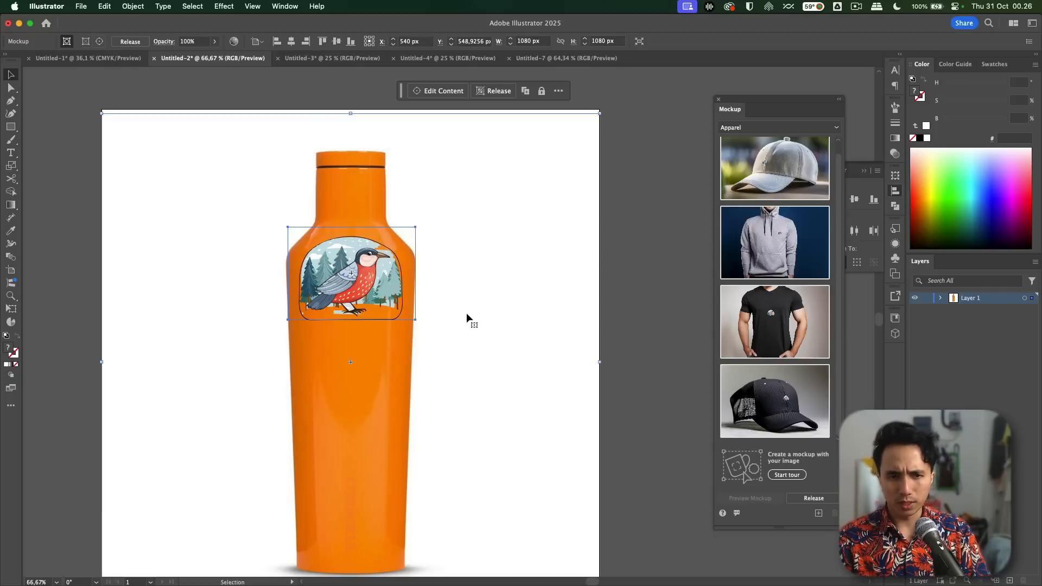
left_click(650, 180)
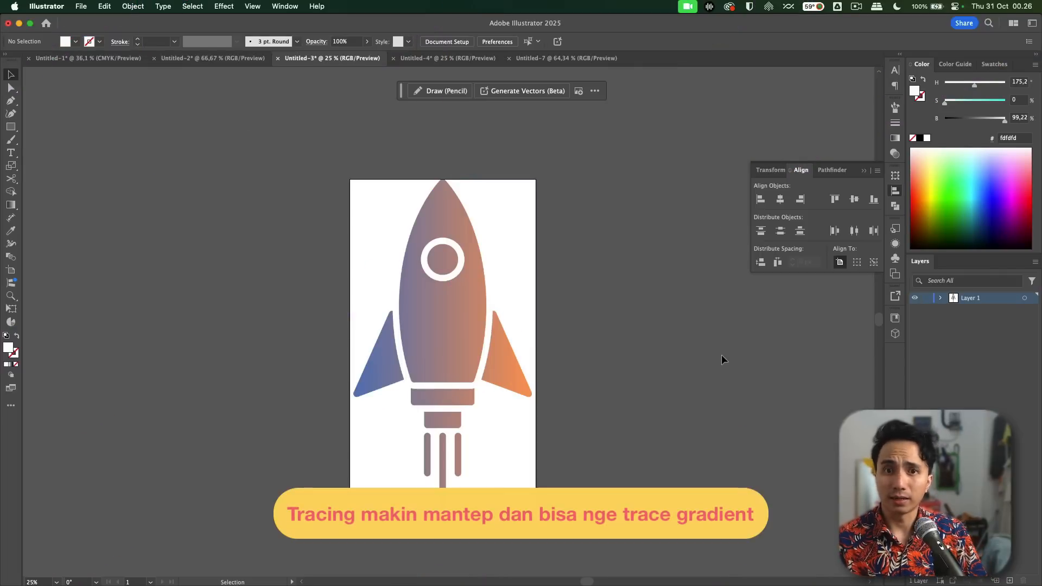
Step: Run Image Trace with the default preset on the gradient rocket image in the Untitled-3 document
scroll(619, 382, "up", 1)
scroll(619, 382, "up", 2)
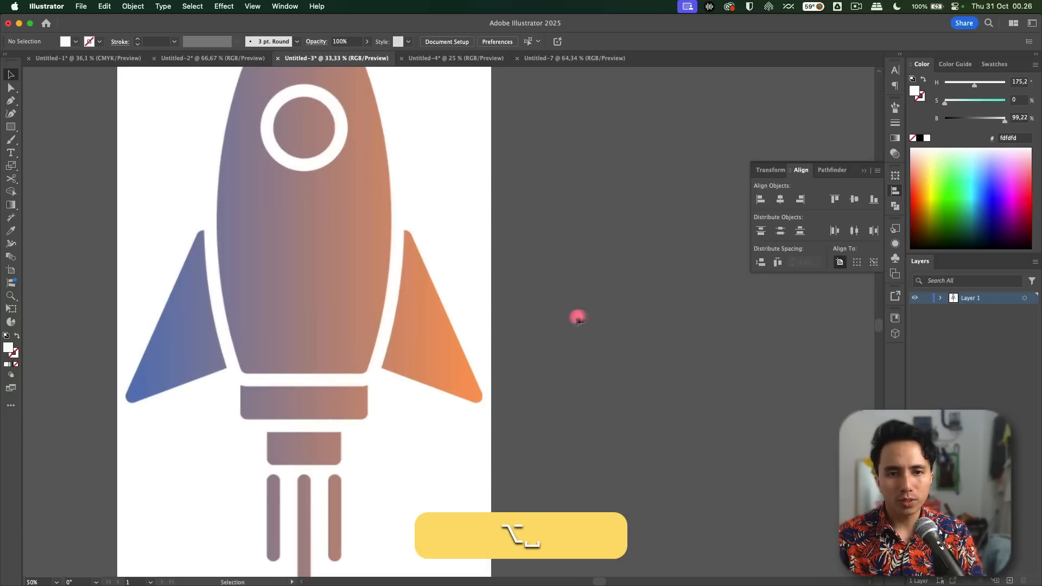
left_click_drag(578, 319, 682, 386)
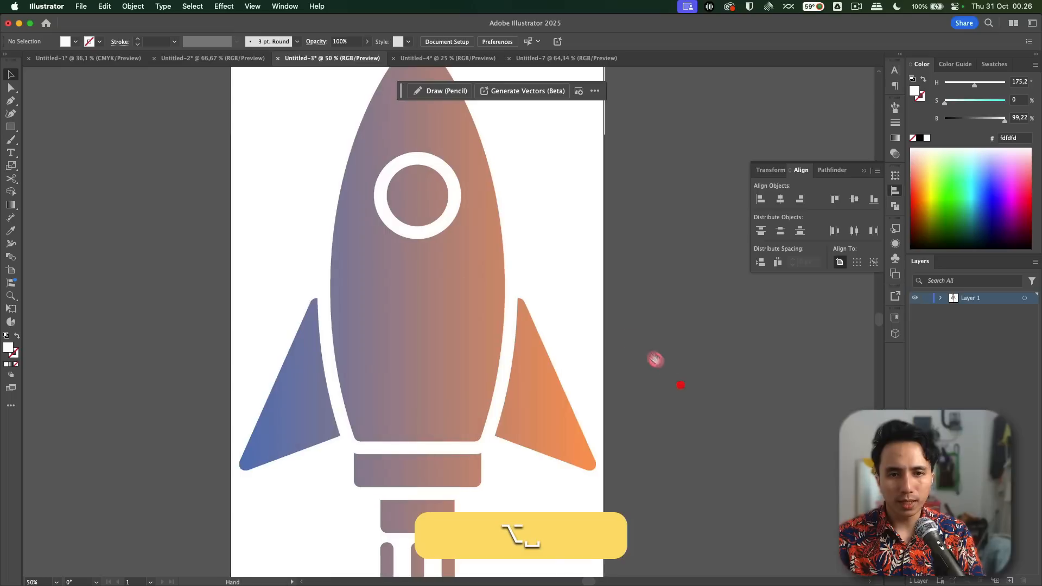
left_click_drag(618, 297, 640, 343)
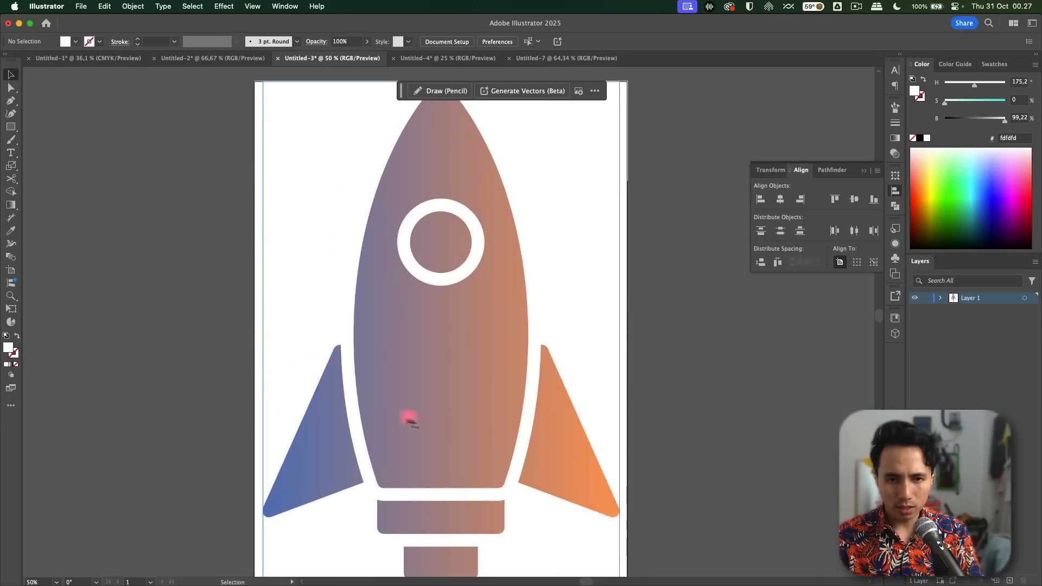
scroll(373, 408, "down", 2)
left_click_drag(570, 365, 575, 294)
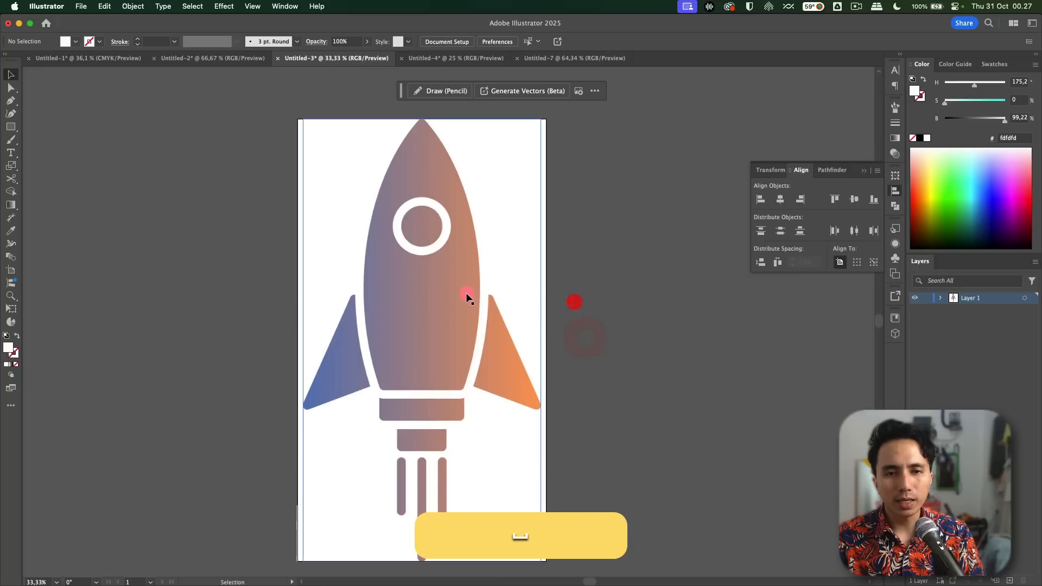
left_click(467, 296)
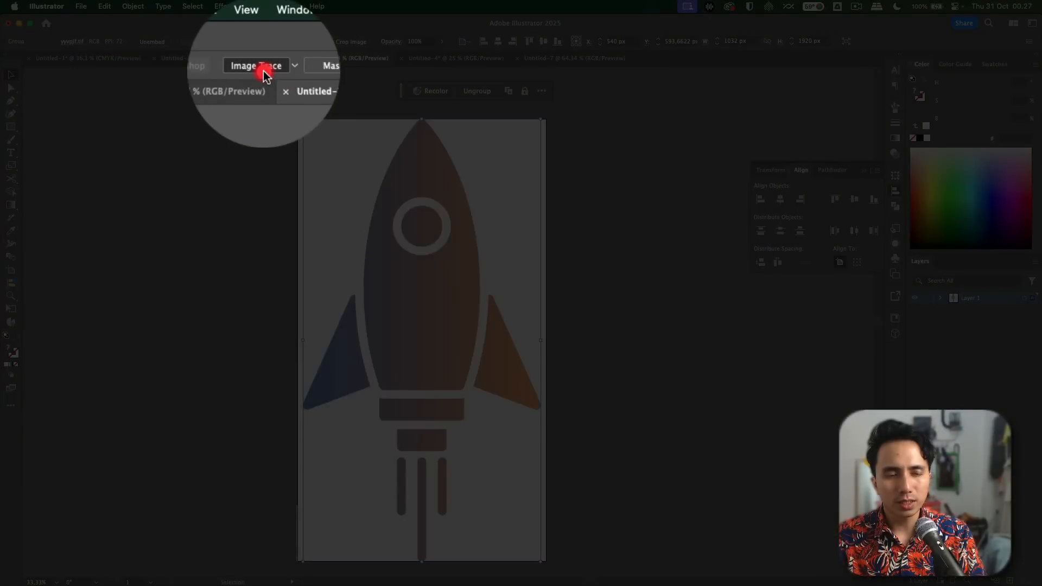
left_click(264, 43)
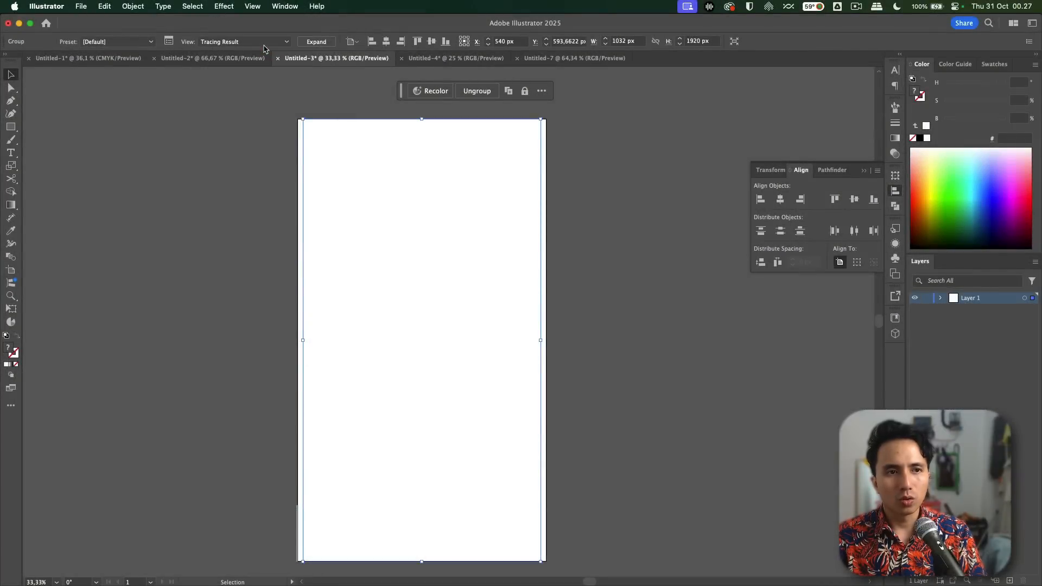
left_click(264, 48)
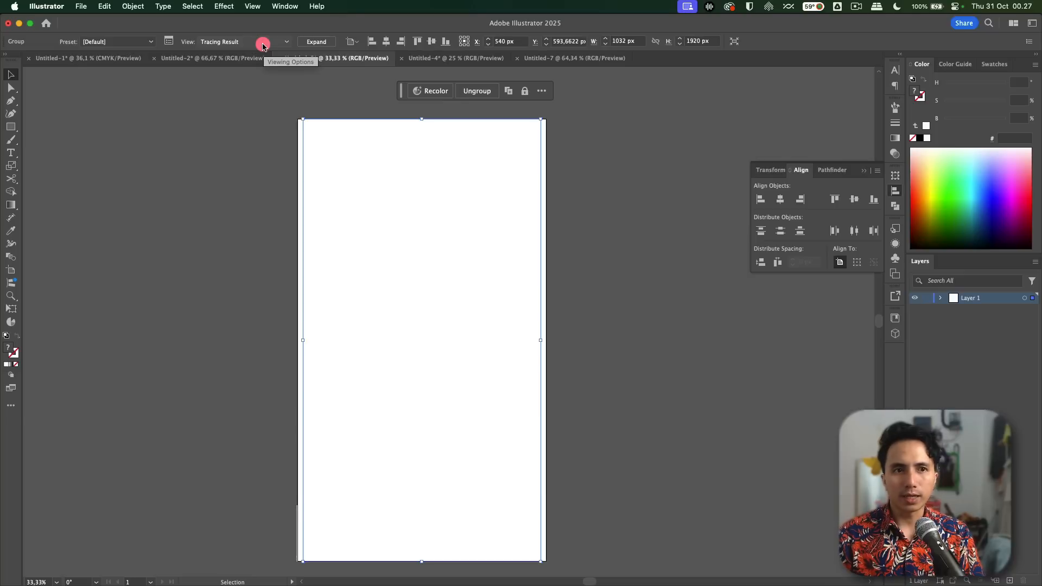
Step: Open the detailed Image Trace settings and apply the High Fidelity Photo preset to the rocket
left_click(169, 39)
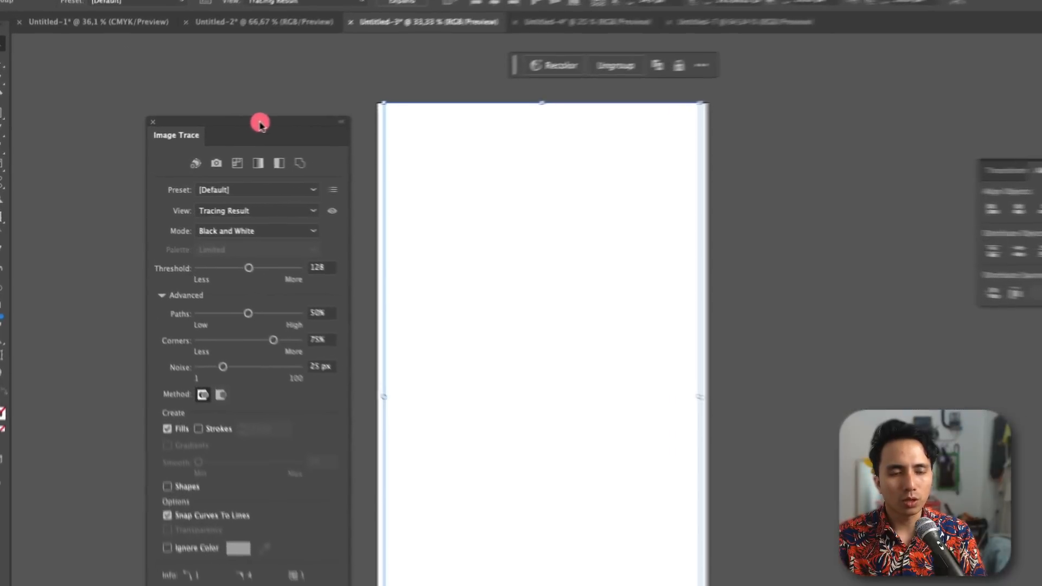
left_click_drag(209, 134, 195, 109)
left_click(225, 163)
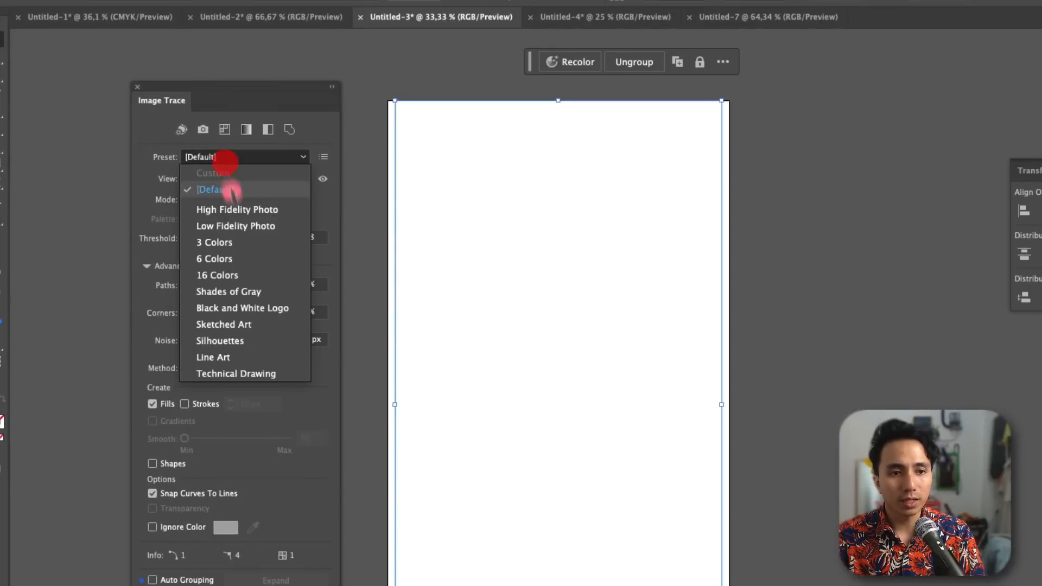
left_click(237, 209)
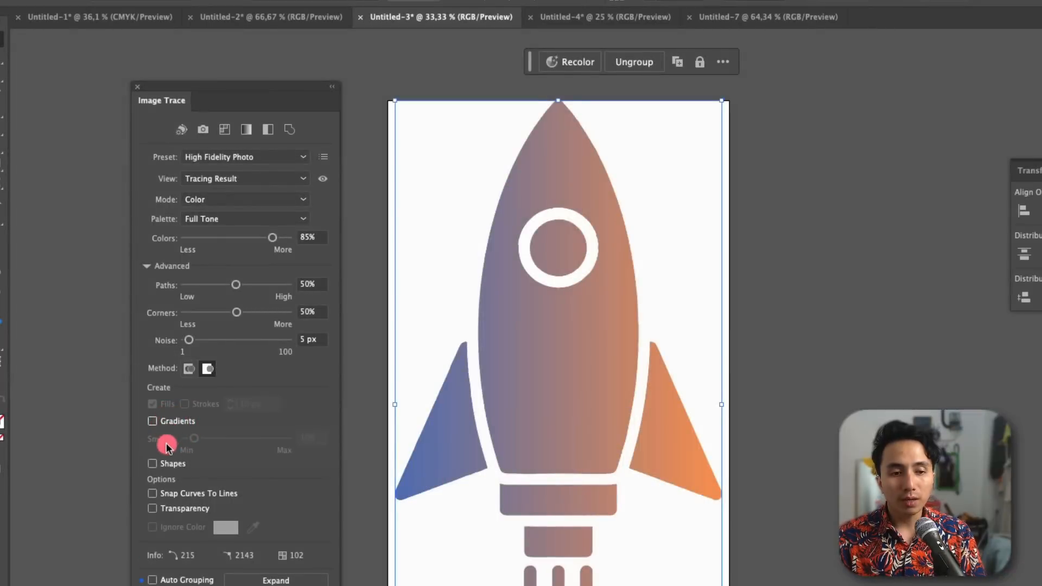
Step: Enable Gradients for the rocket trace, set Smooth to 96%, and expand the result into paths
left_click(152, 422)
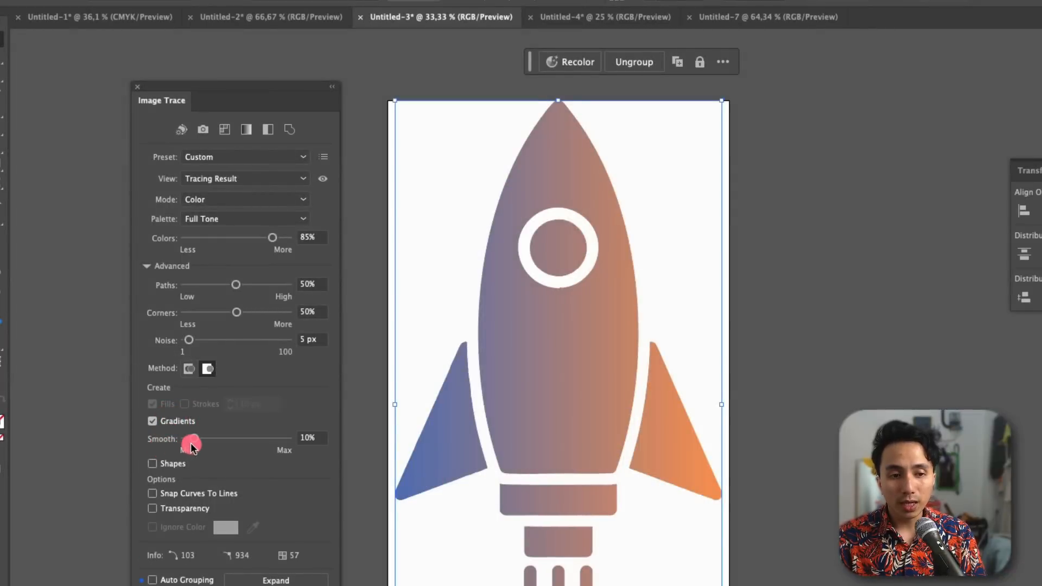
left_click_drag(191, 443, 277, 438)
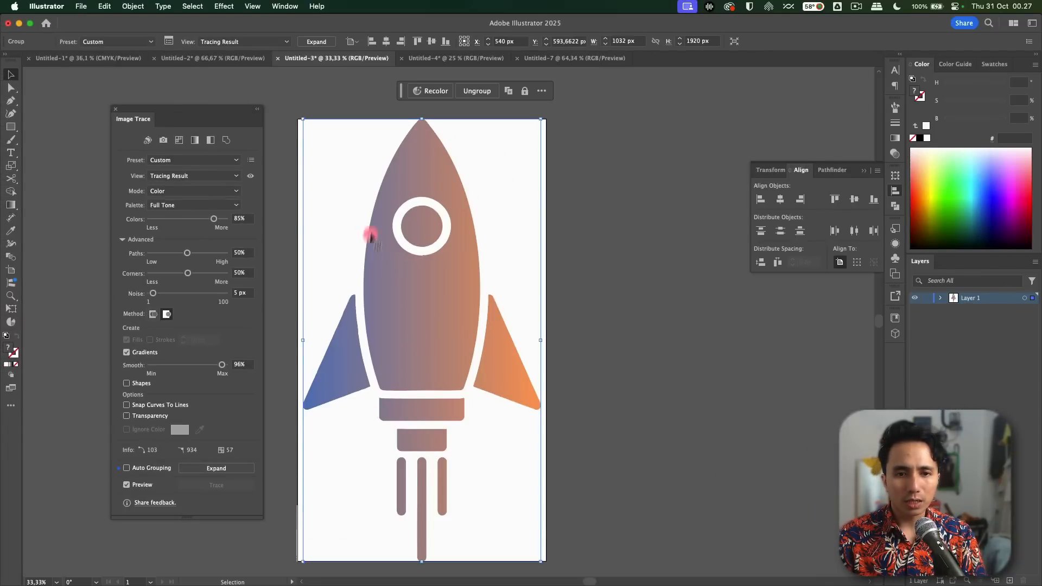
left_click(226, 468)
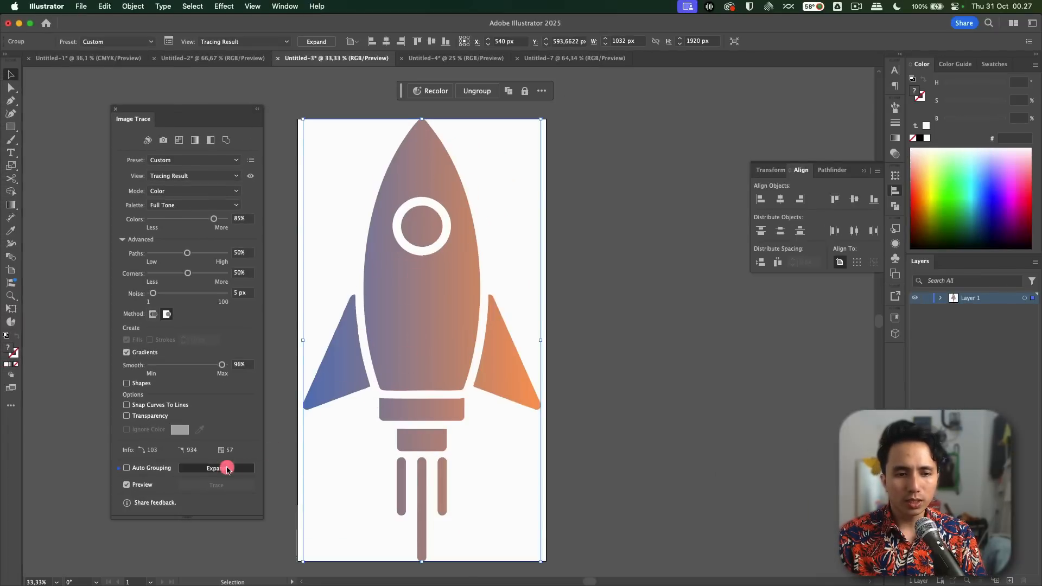
left_click(574, 323)
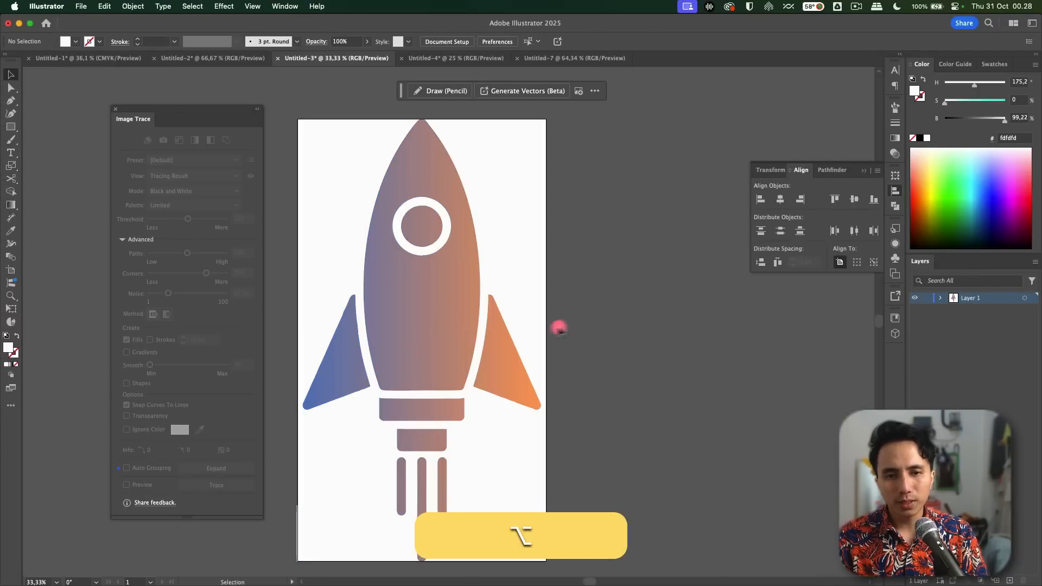
Step: Move the rocket's body path off the artboard to inspect its gradient fill, and undo the move
key("a")
left_click_drag(449, 310, 631, 289)
scroll(633, 291, "up", 5)
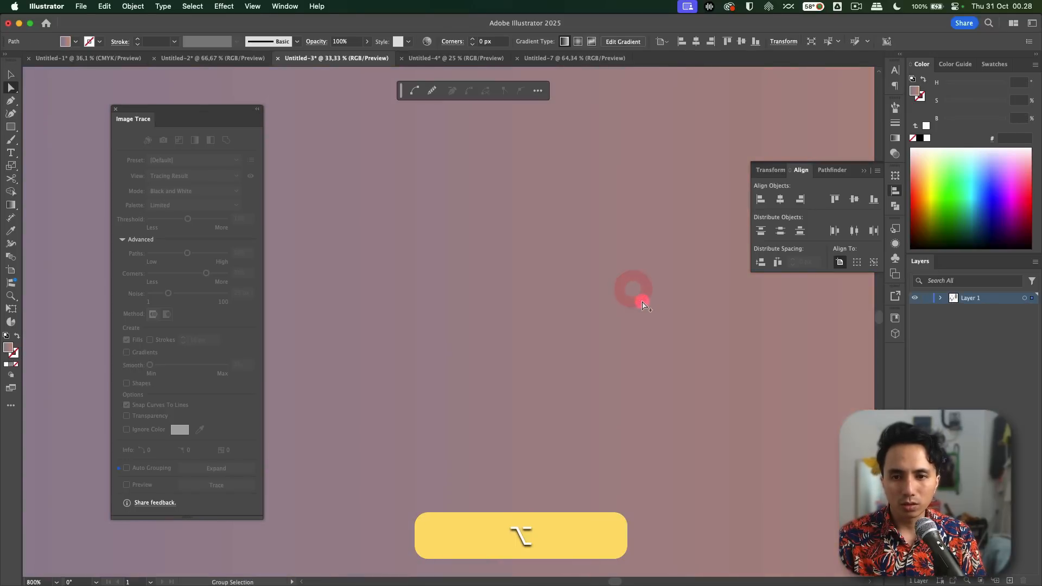
scroll(643, 306, "down", 6)
left_click(539, 314, "alt+super")
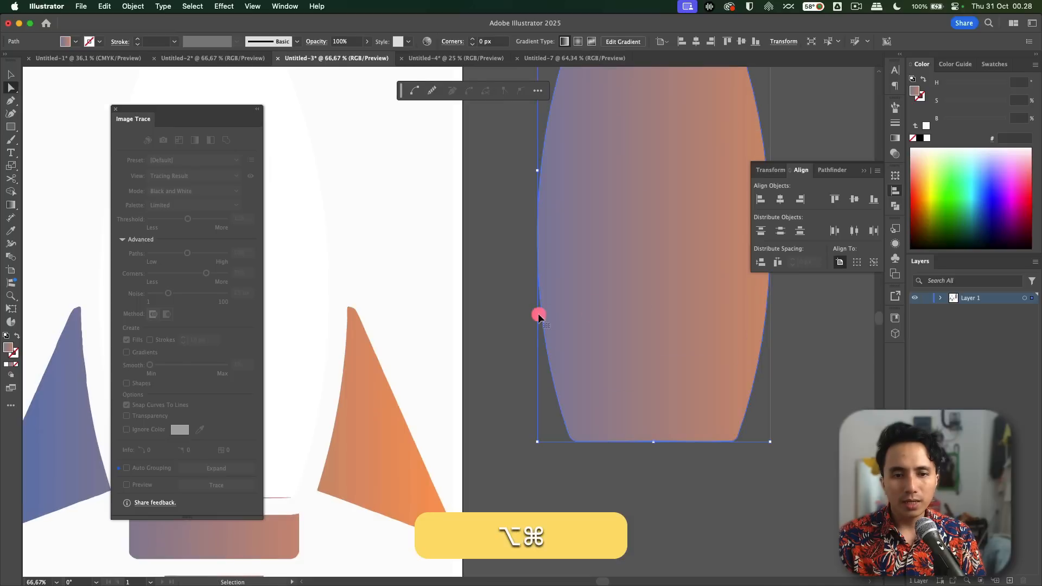
key("super+z")
Step: Examine how the expanded trace divides the rocket's right fin and background into separate paths
left_click_drag(492, 399, 635, 276)
scroll(512, 349, "up", 3)
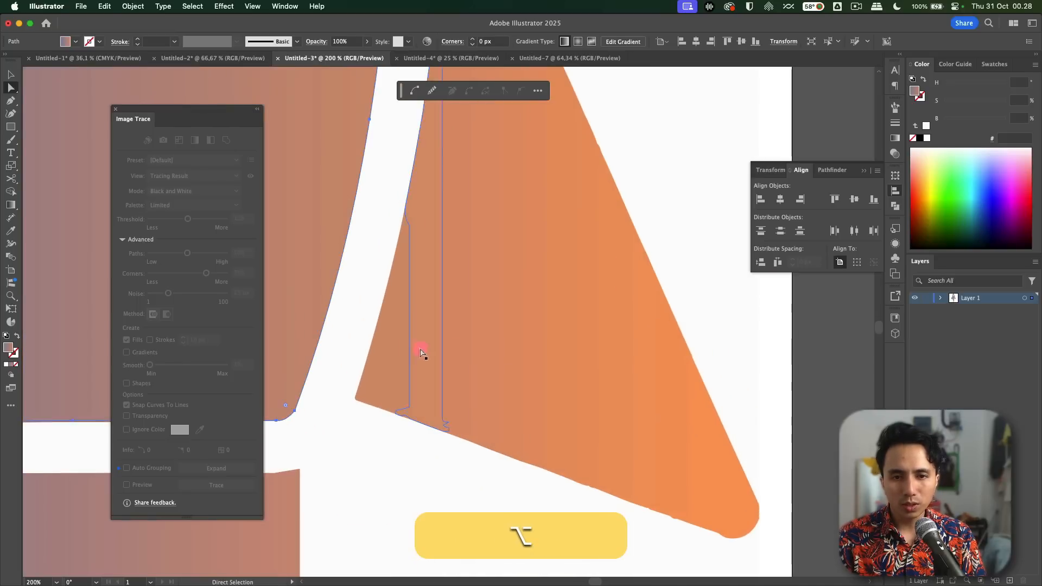
left_click_drag(458, 357, 474, 396)
scroll(466, 371, "down", 4)
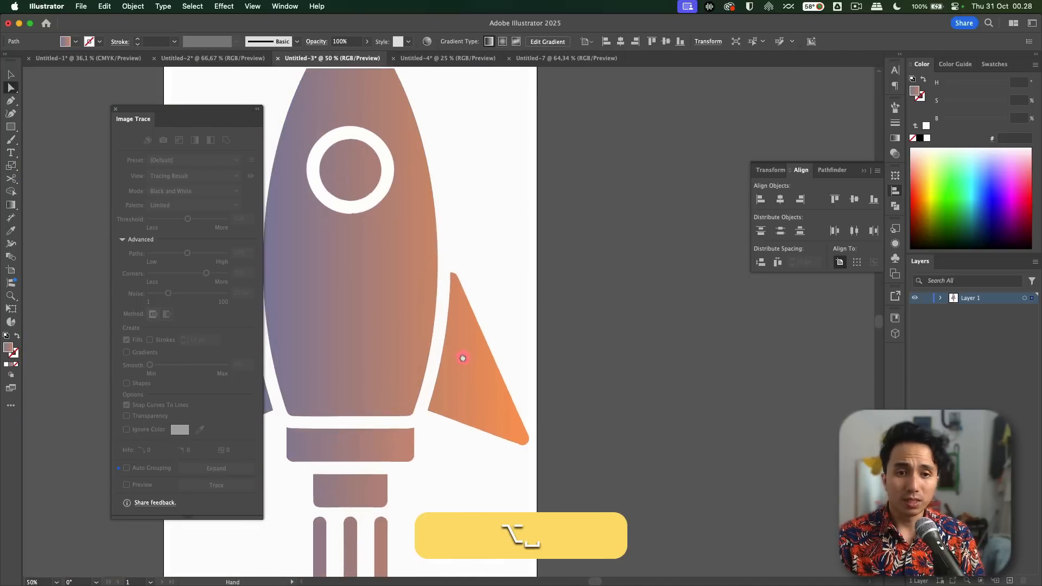
left_click_drag(470, 357, 504, 374)
left_click(563, 258)
left_click(633, 232)
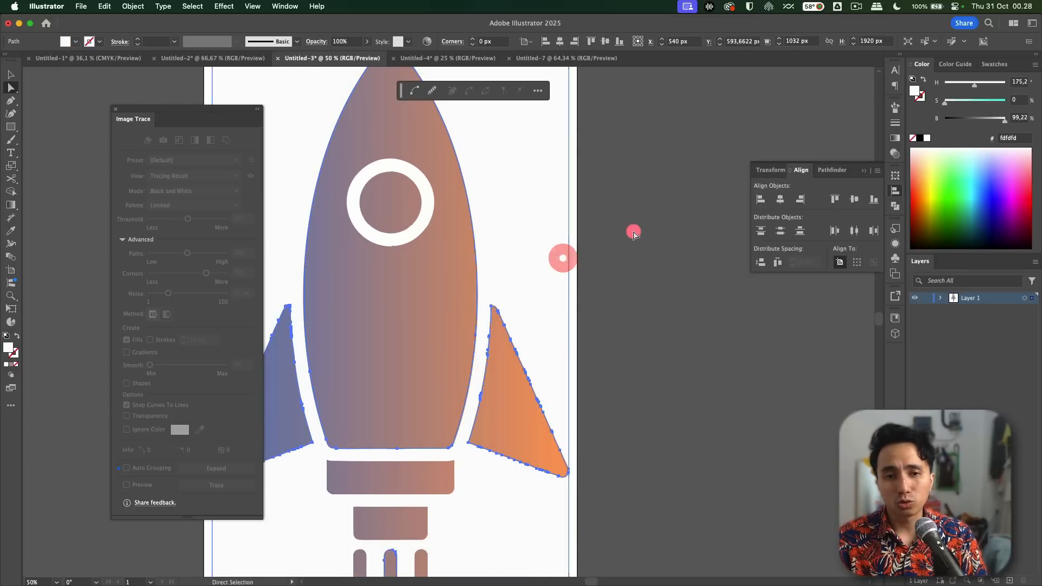
left_click_drag(609, 245, 642, 283)
left_click(643, 283, "alt")
Step: Draw a square of about 609 px beside the rocket's nose and fill it with the sampled body gradient
key("m")
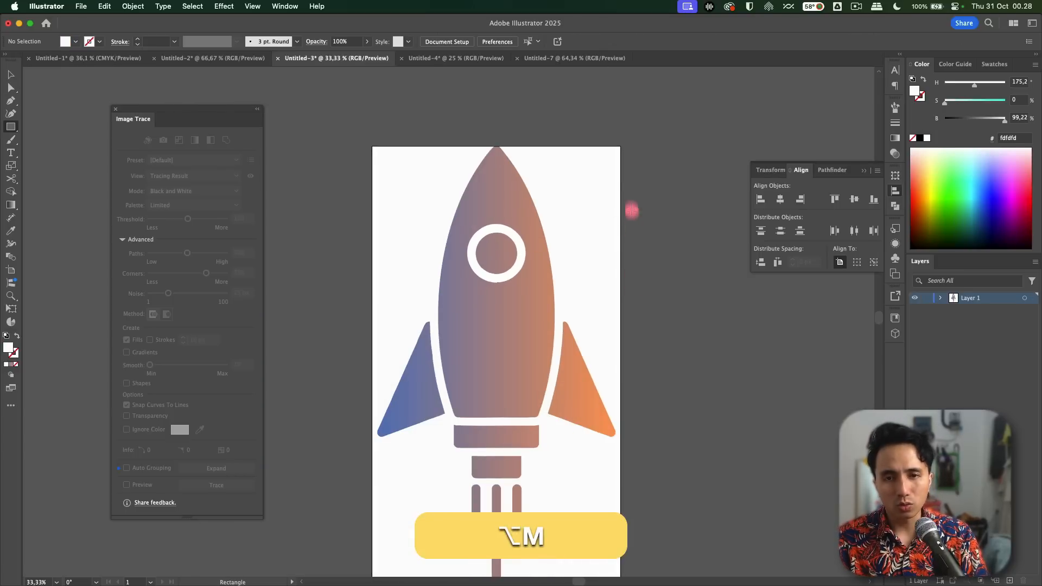
left_click_drag(583, 147, 723, 286)
key("i")
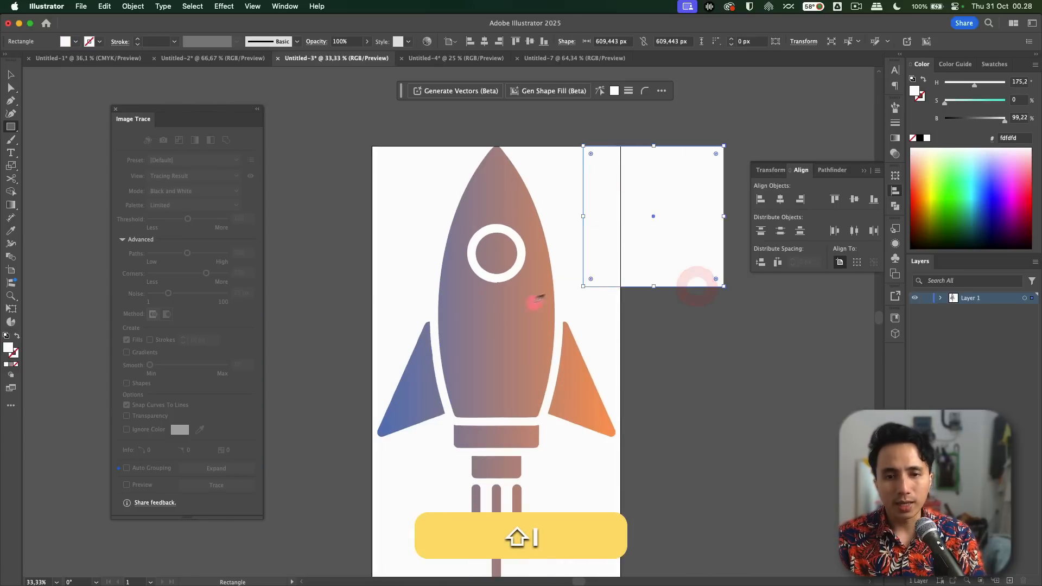
left_click(498, 317)
key("v")
left_click(630, 337)
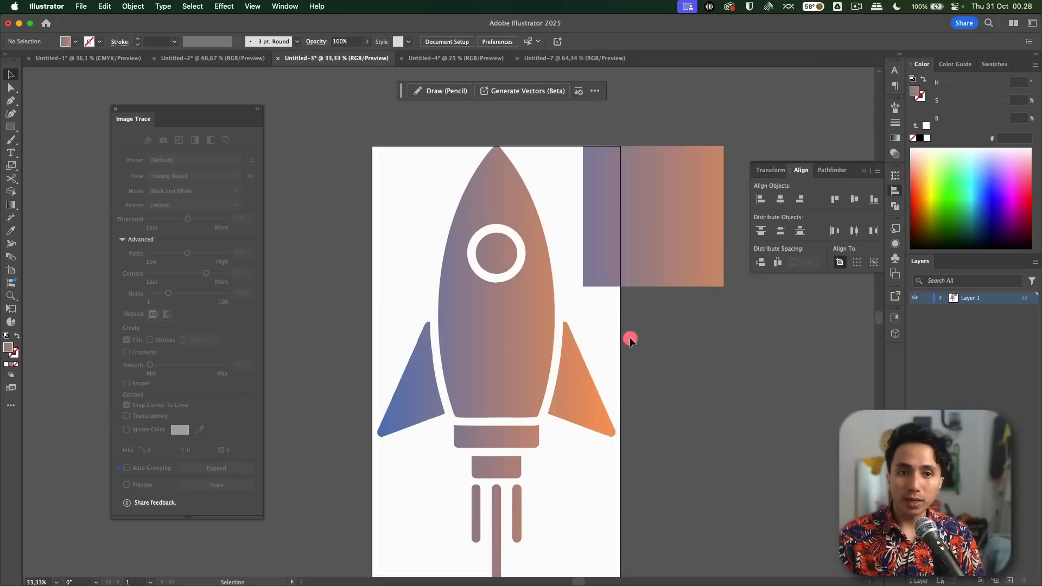
Step: Delete the gradient-filled test square and inspect the gradient strips in the rocket's right fin
left_click(683, 256)
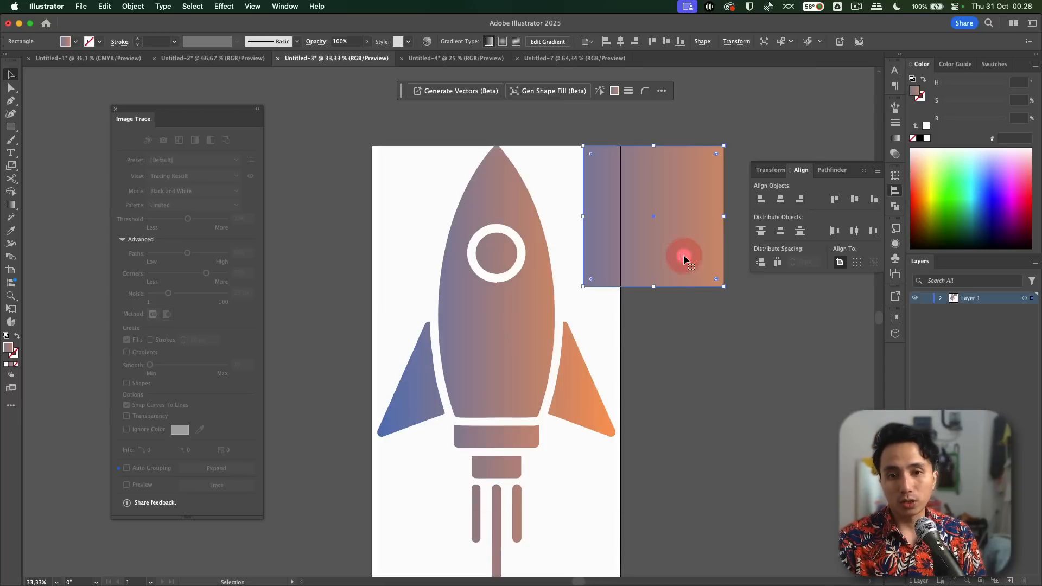
key("BackSpace")
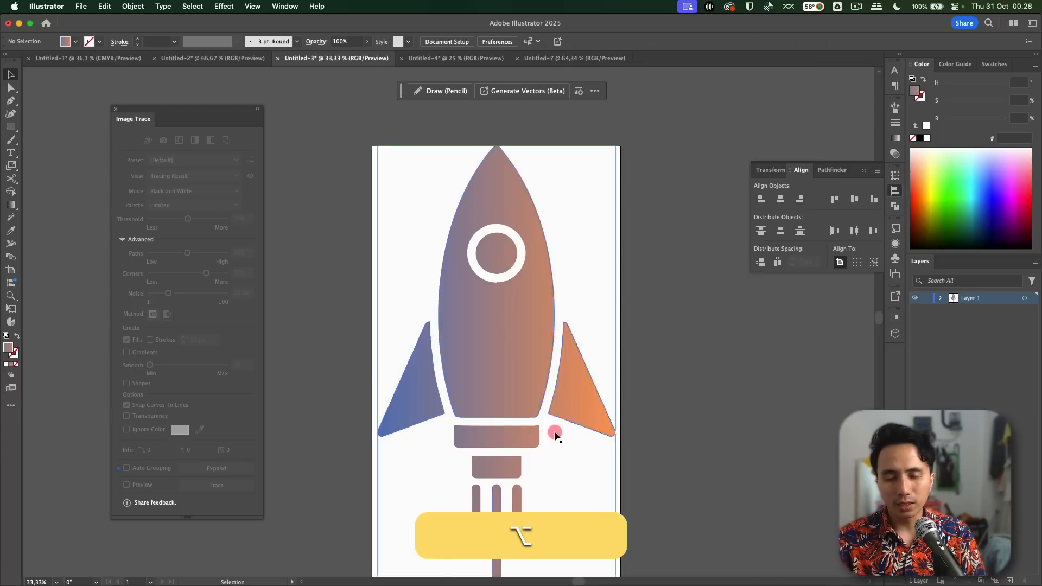
scroll(551, 433, "up", 5, "alt")
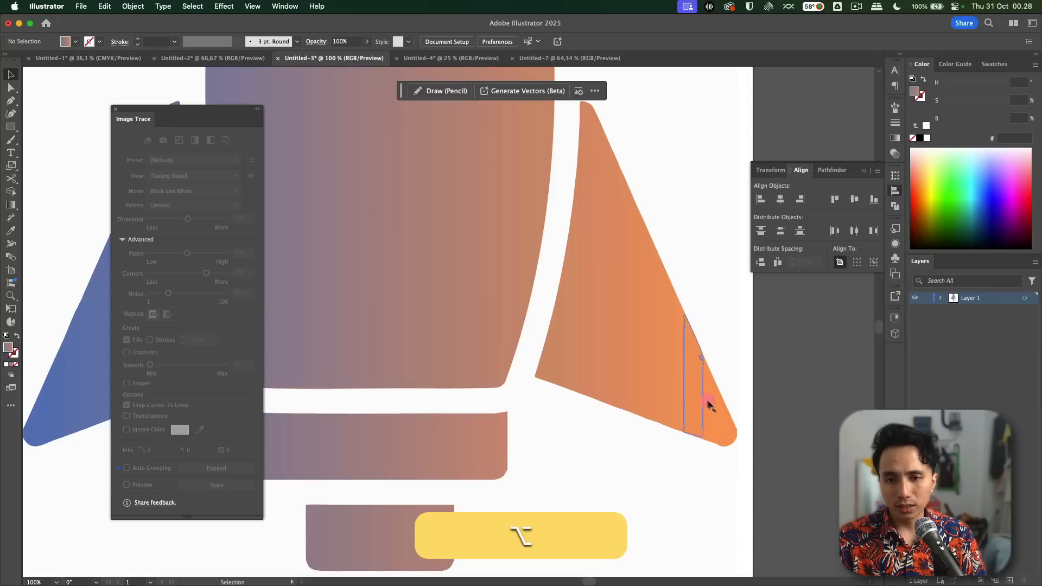
scroll(684, 400, "down", 1, "alt")
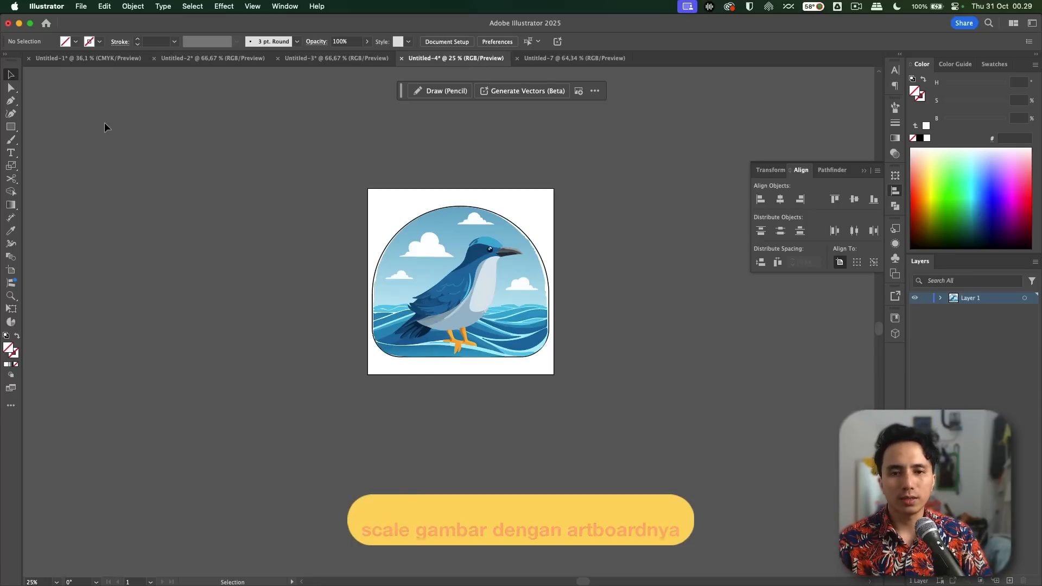
Step: Try enlarging the blue bird's artboard from its center to about 2990 by 2990 px, and undo the resize
left_click(10, 270)
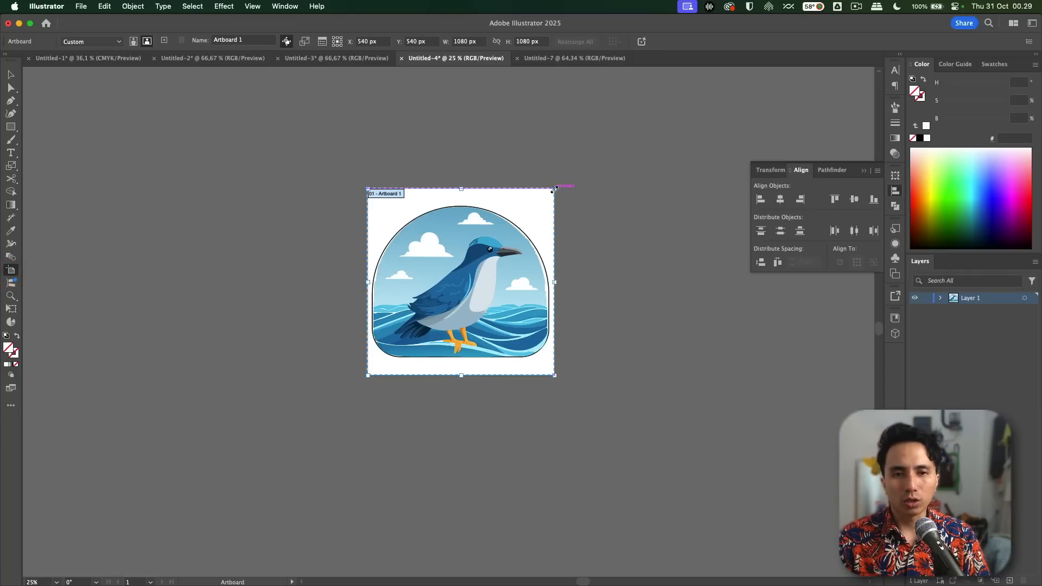
left_click_drag(555, 189, 720, 111)
scroll(429, 288, "down", 1)
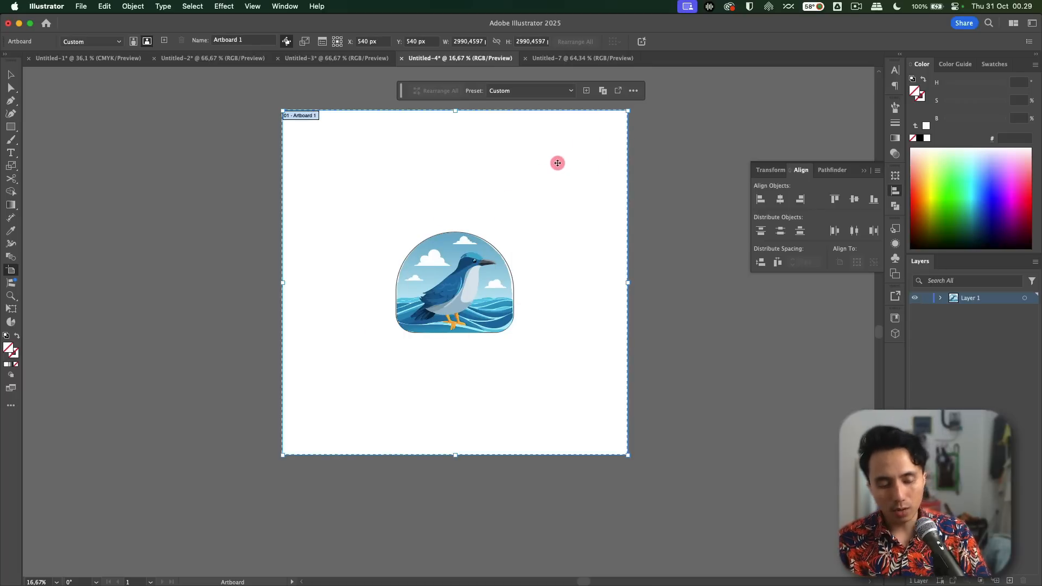
key("cmd+z")
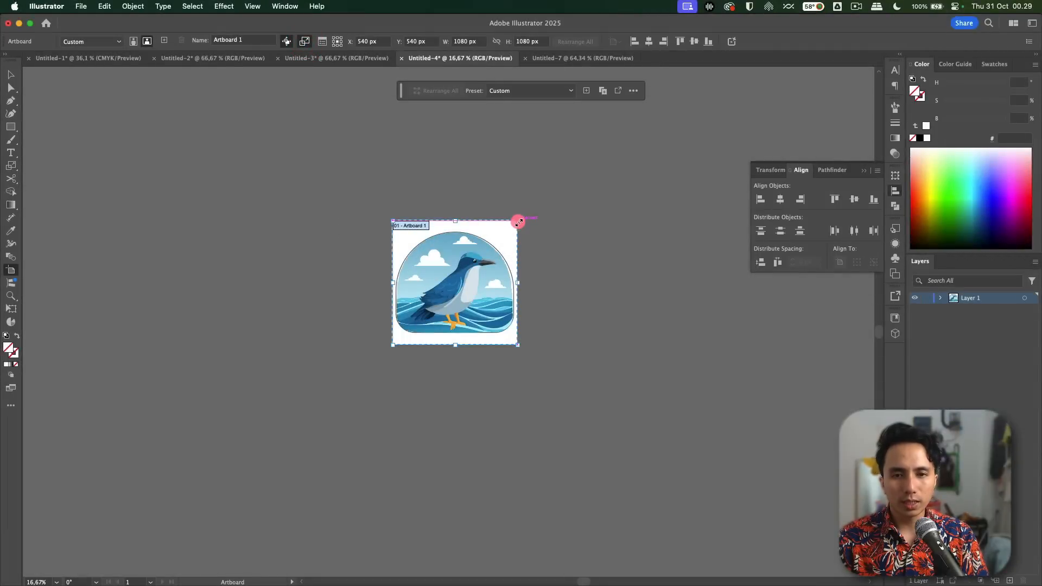
Step: With artwork scaling enabled, enlarge the artboard together with the blue bird illustration to about 3559 by 3559 px
left_click_drag(519, 222, 658, 133)
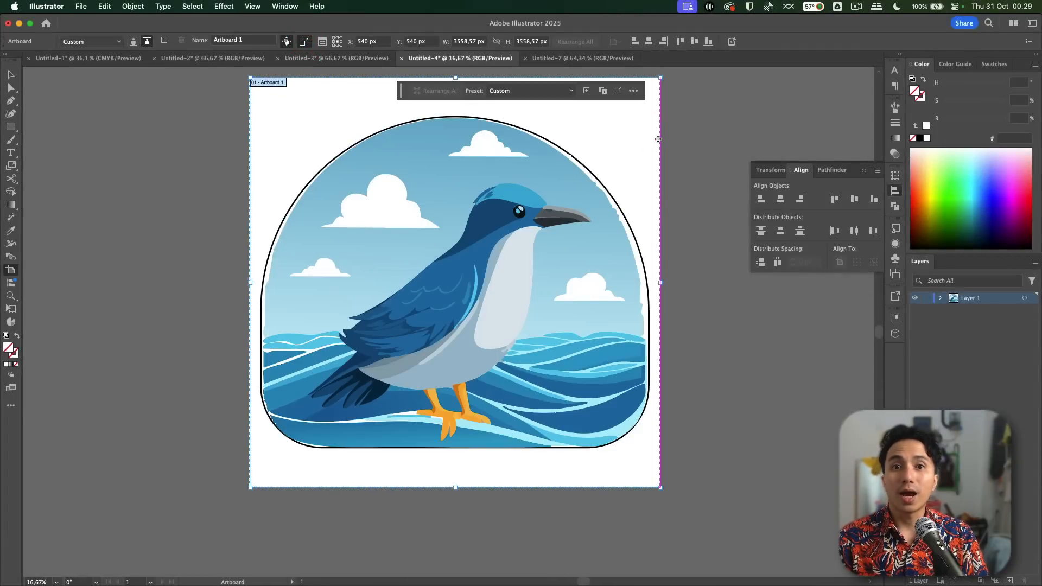
key("super+0")
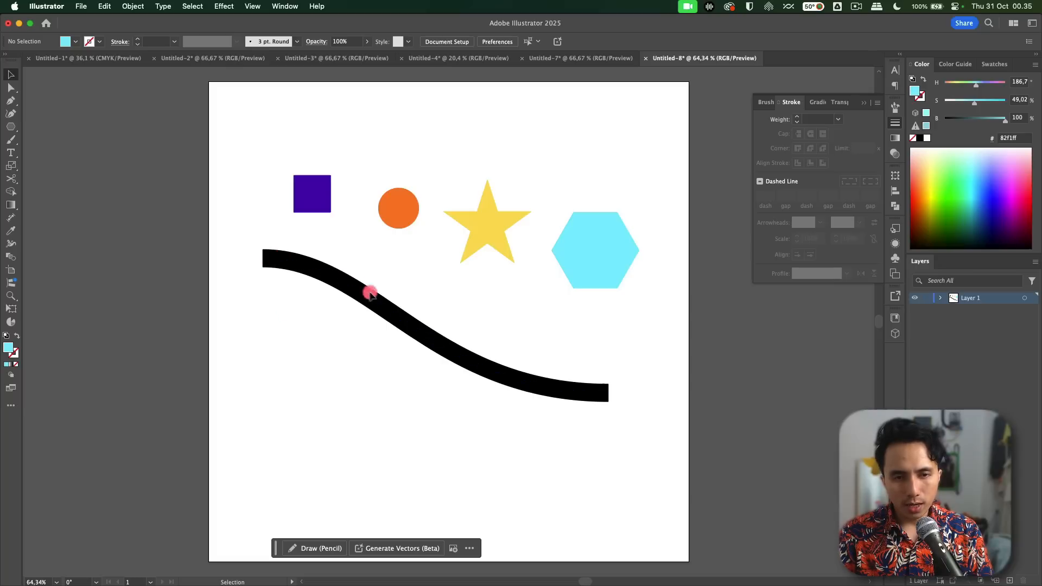
Step: Extend both ends of the black curve to the artboard's side edges and lengthen the curve handle at its left end
key("a")
left_click_drag(611, 397, 689, 393)
left_click_drag(263, 259, 209, 259)
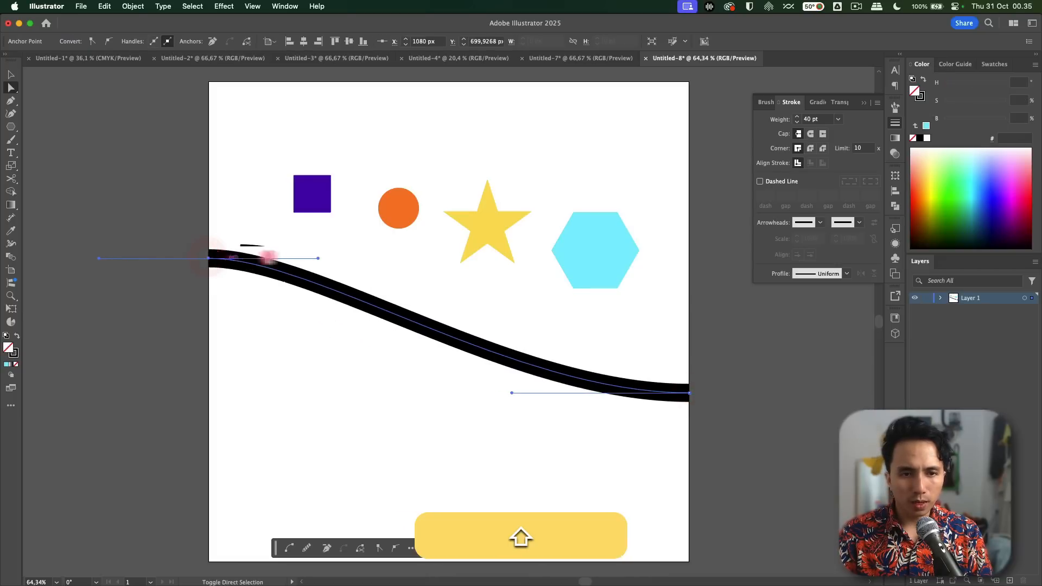
left_click_drag(322, 259, 386, 263)
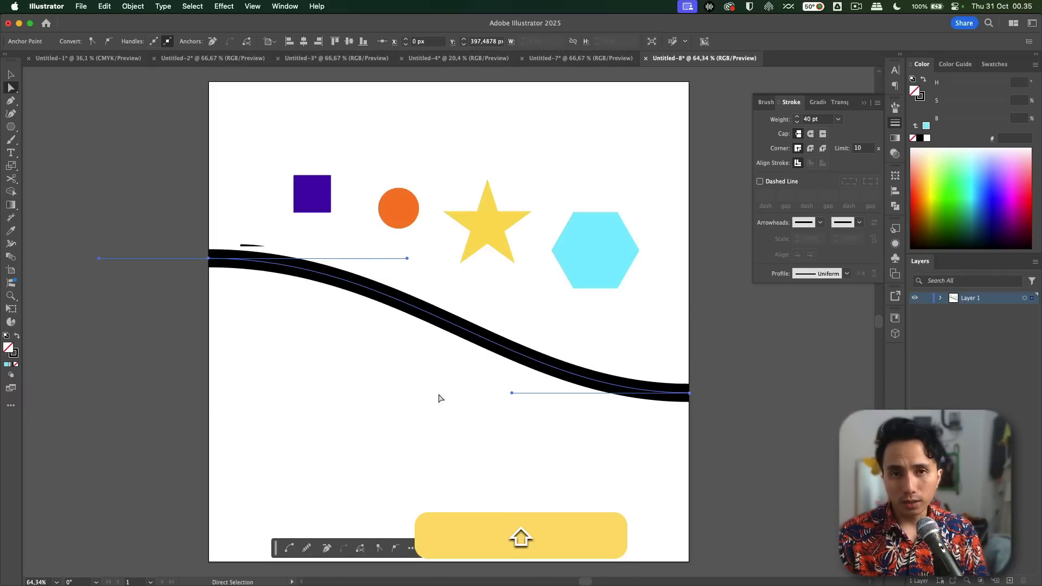
left_click(419, 396)
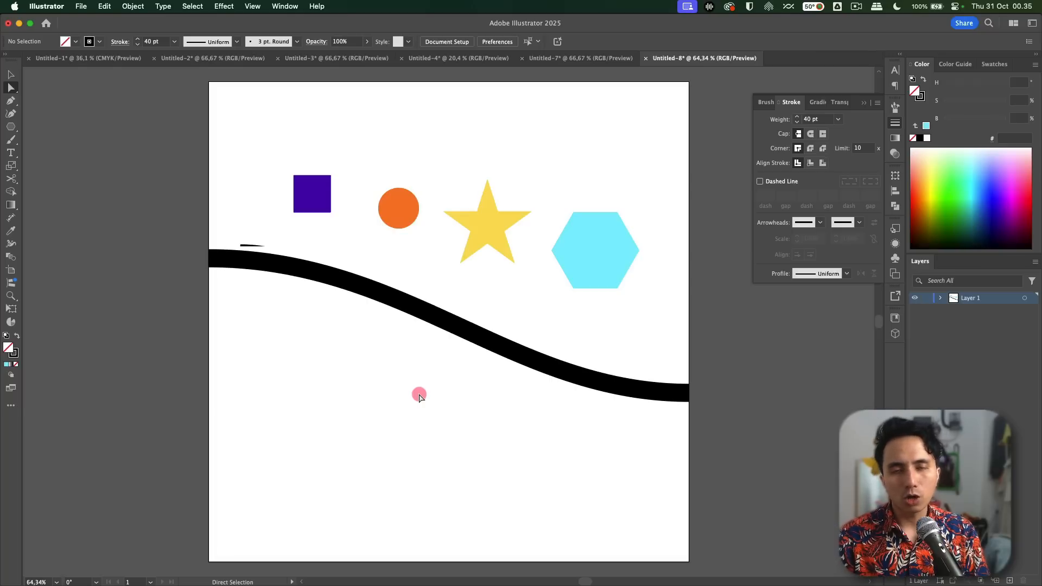
Step: Attach the square, circle, star and hexagon to the black curve with Objects on Path
key("v")
left_click_drag(163, 112, 733, 482)
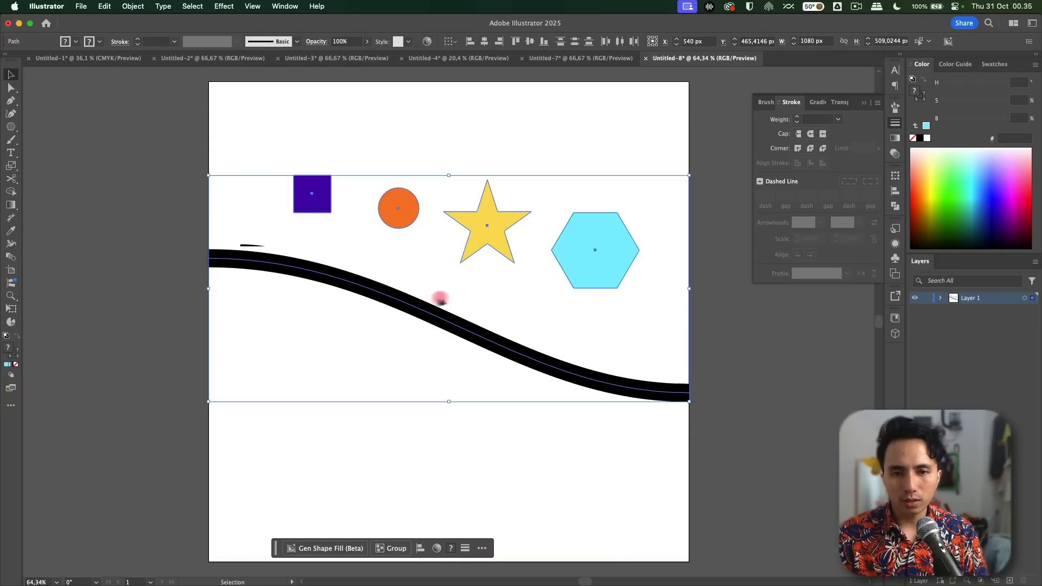
right_click(408, 308)
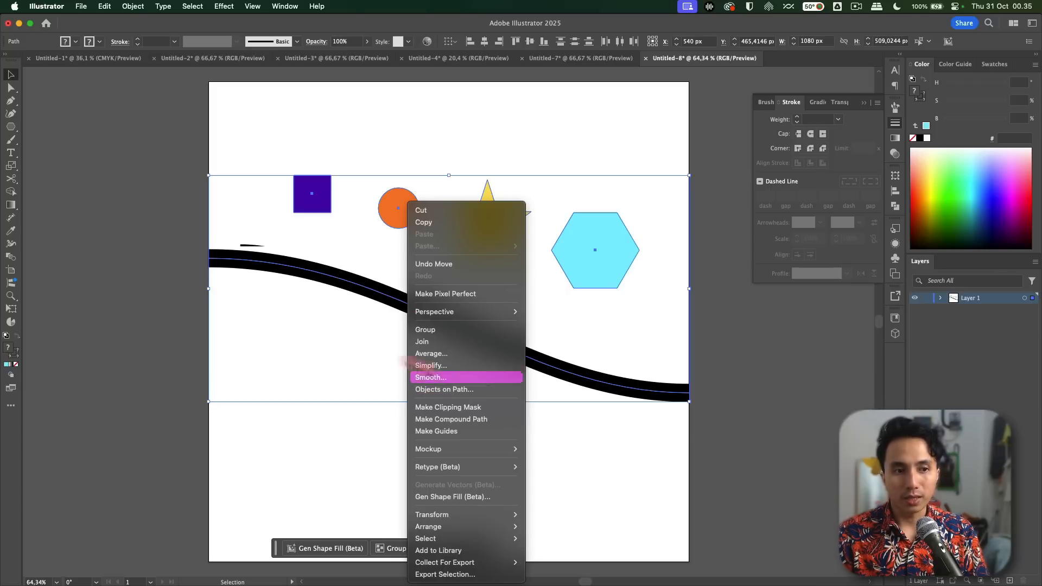
left_click(228, 30)
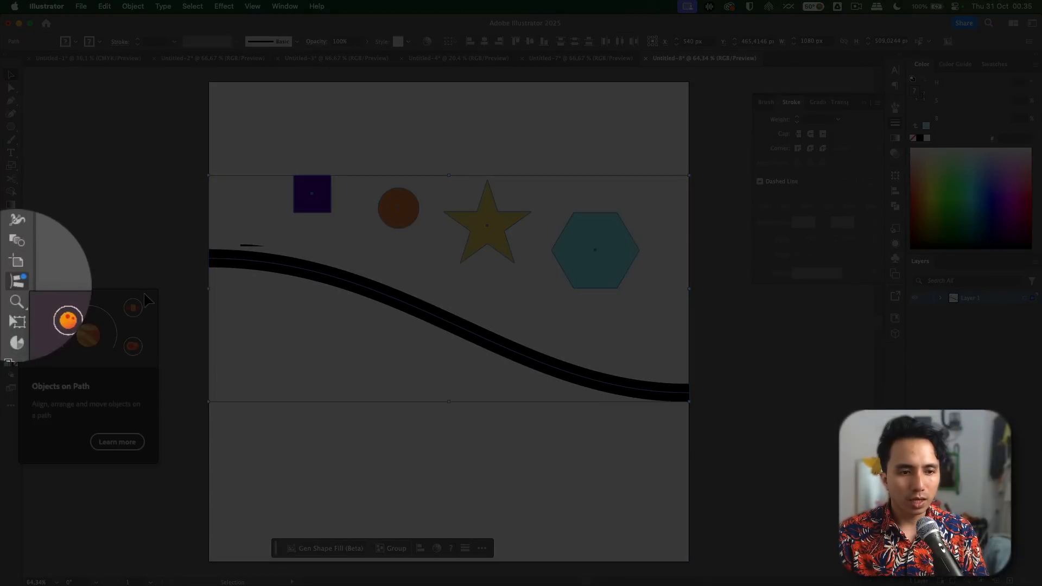
left_click(11, 283)
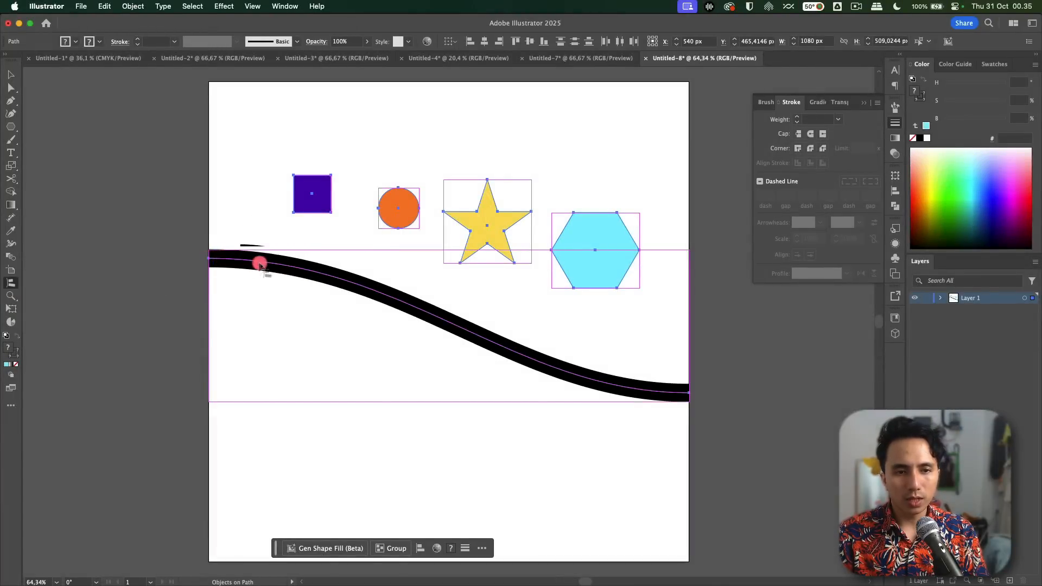
left_click(281, 266)
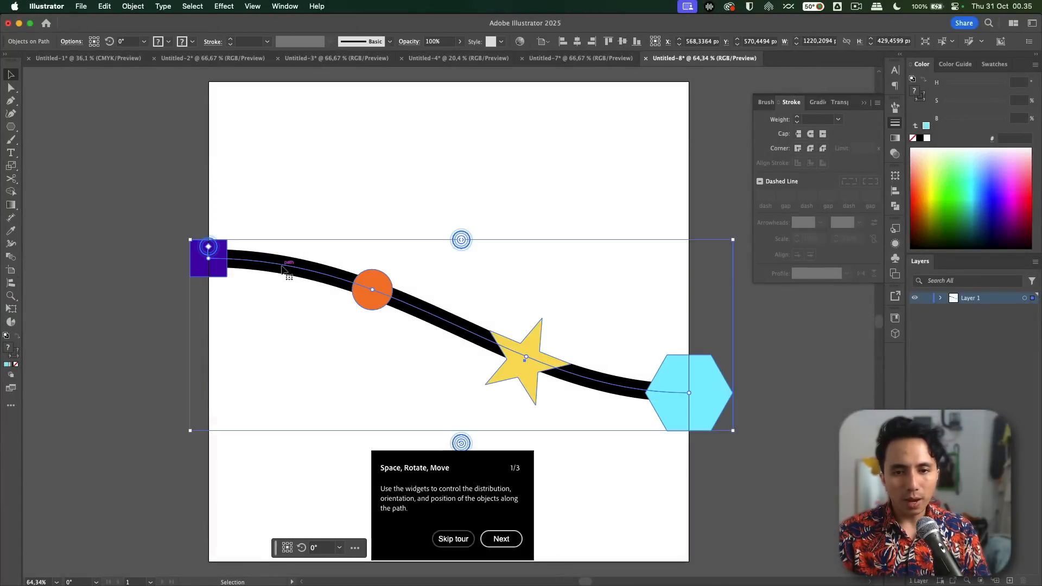
left_click(312, 169)
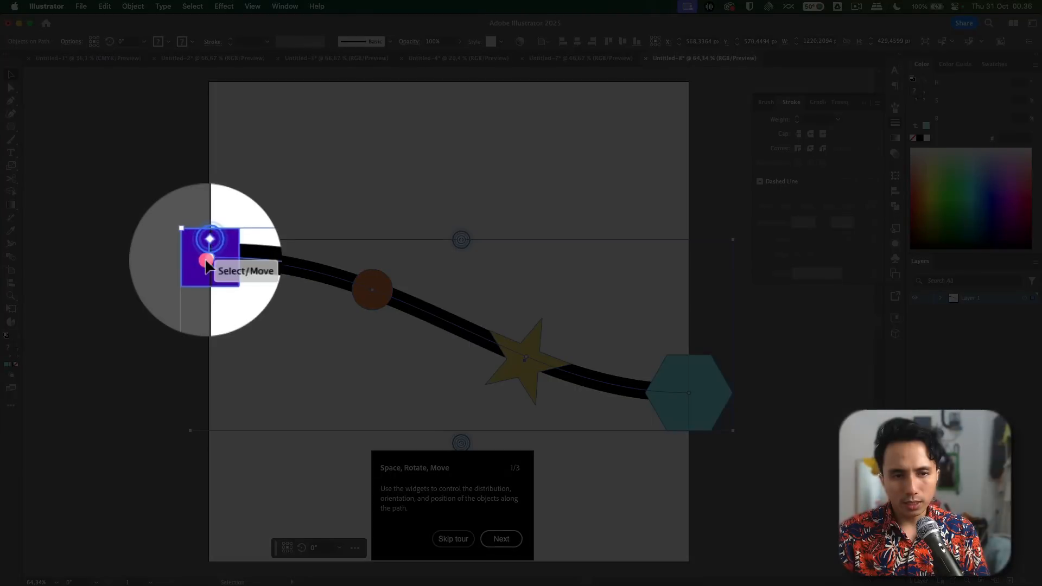
Step: Rearrange the attached shapes along the curve in the order circle, square, hexagon, star
left_click_drag(206, 266, 520, 363)
left_click_drag(371, 293, 634, 395)
key("super+z")
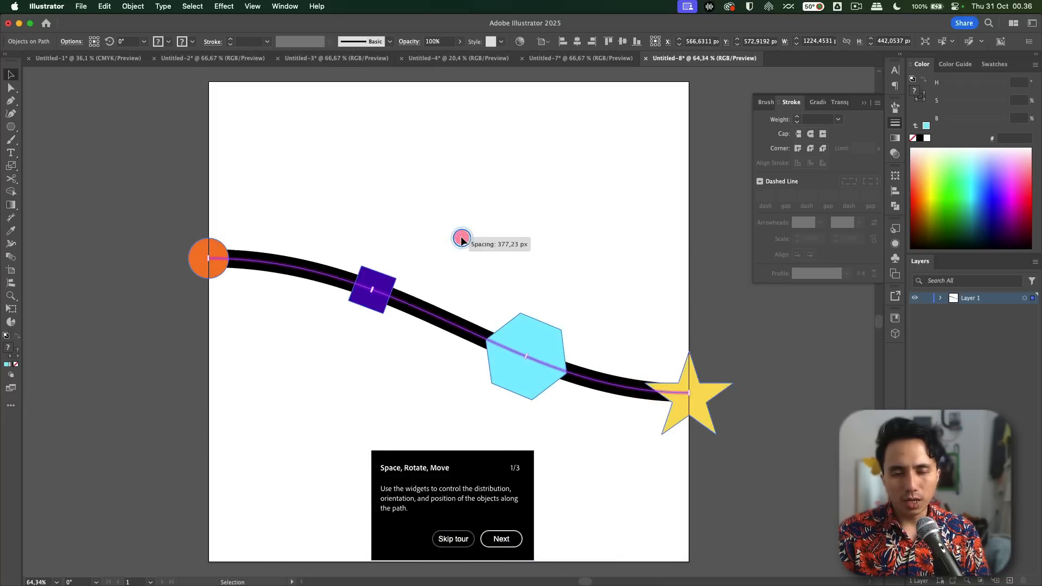
Step: Tighten the spacing between the shapes on the curve and rotate them all together
mouse_move(461, 236)
left_mouse_down()
mouse_move(359, 242)
mouse_move(454, 253)
left_mouse_up()
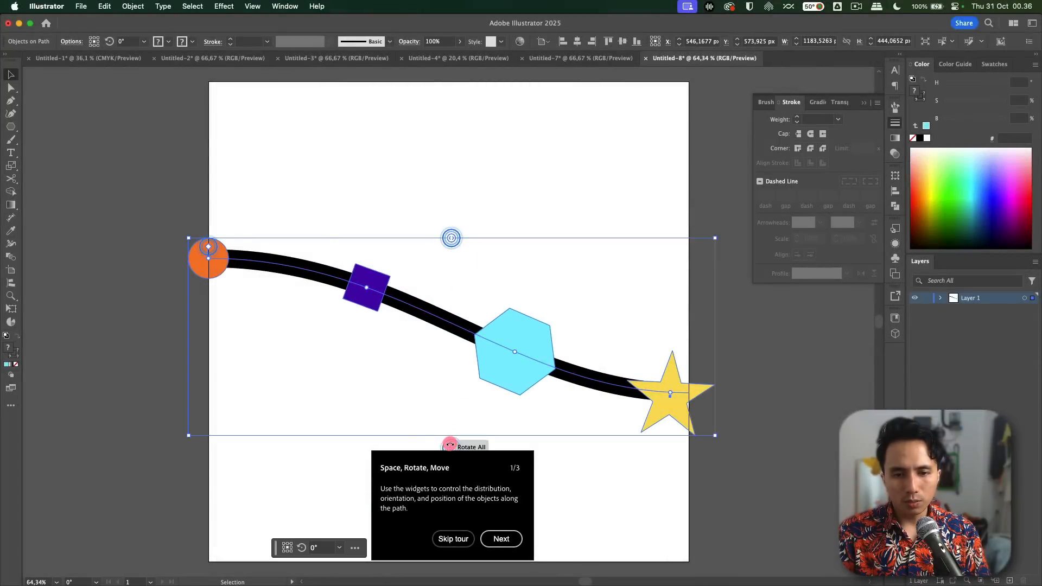
left_click_drag(450, 445, 373, 414)
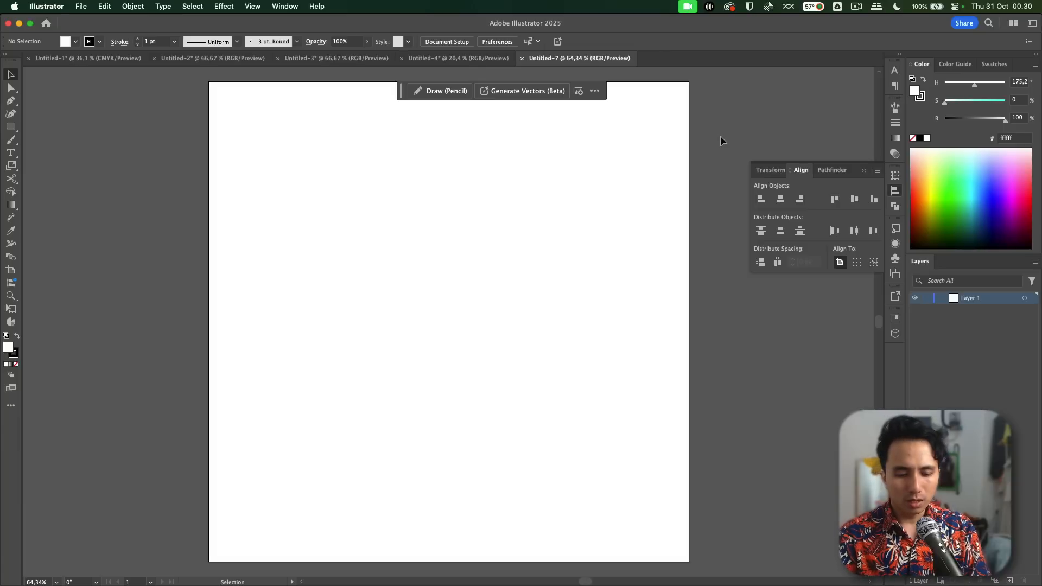
Step: Draw a white 1080 by 1080 px square covering the whole blank artboard and deselect it
key("m")
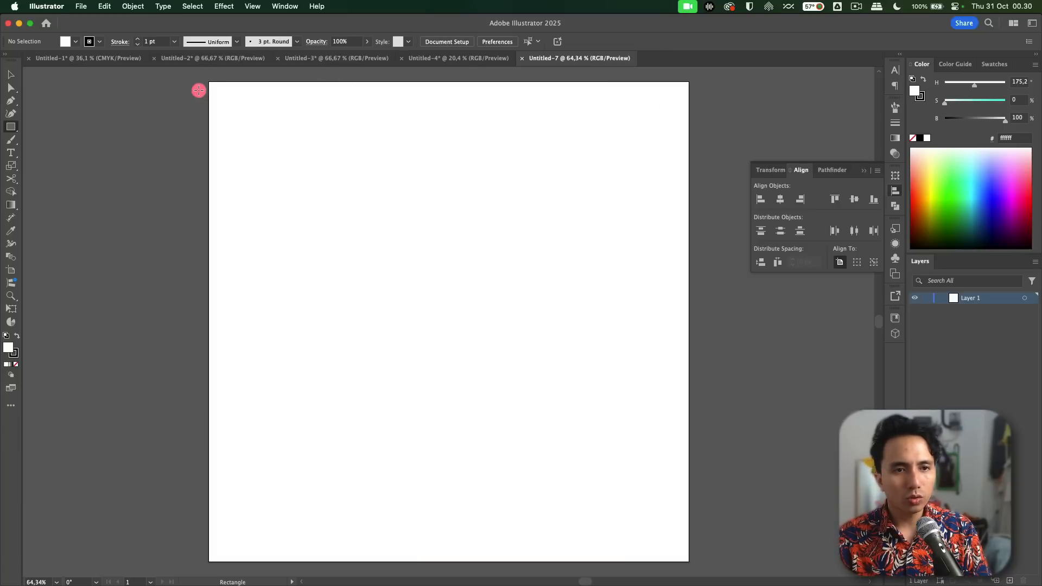
left_click_drag(208, 82, 682, 475)
key("v")
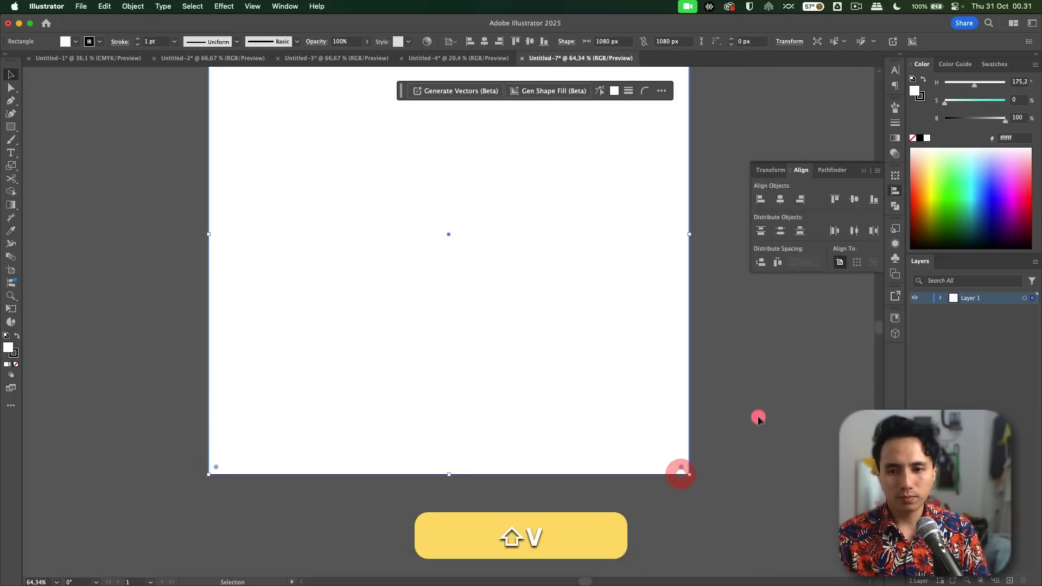
left_click(760, 412)
scroll(760, 411, "down", 1)
left_click_drag(768, 386, 649, 467)
left_click_drag(645, 391, 652, 351)
Step: Open Generate Patterns (Beta) and select the white square as the shape to fill
left_click(285, 6)
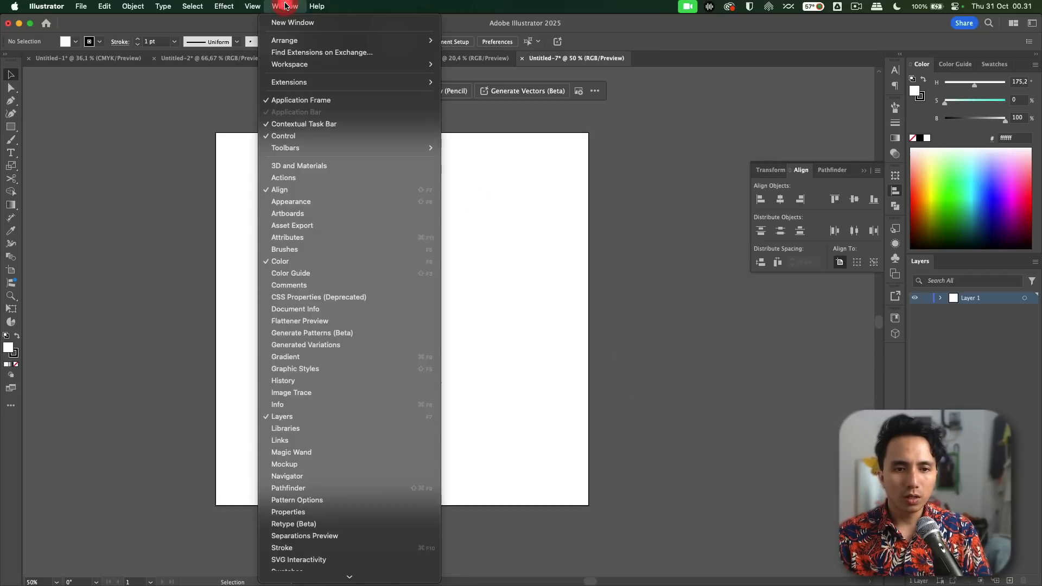
left_click(373, 331)
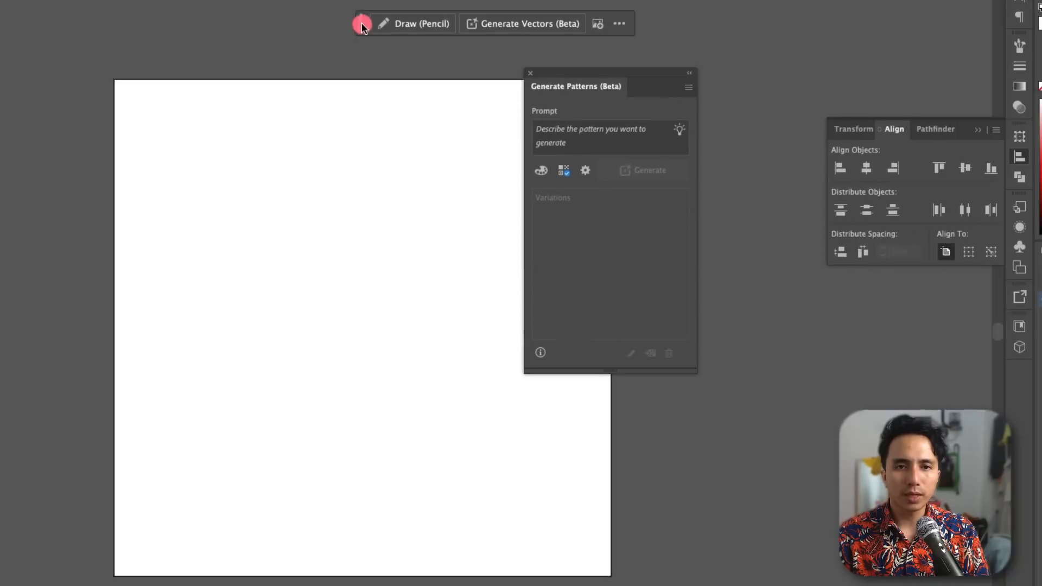
left_click(252, 380)
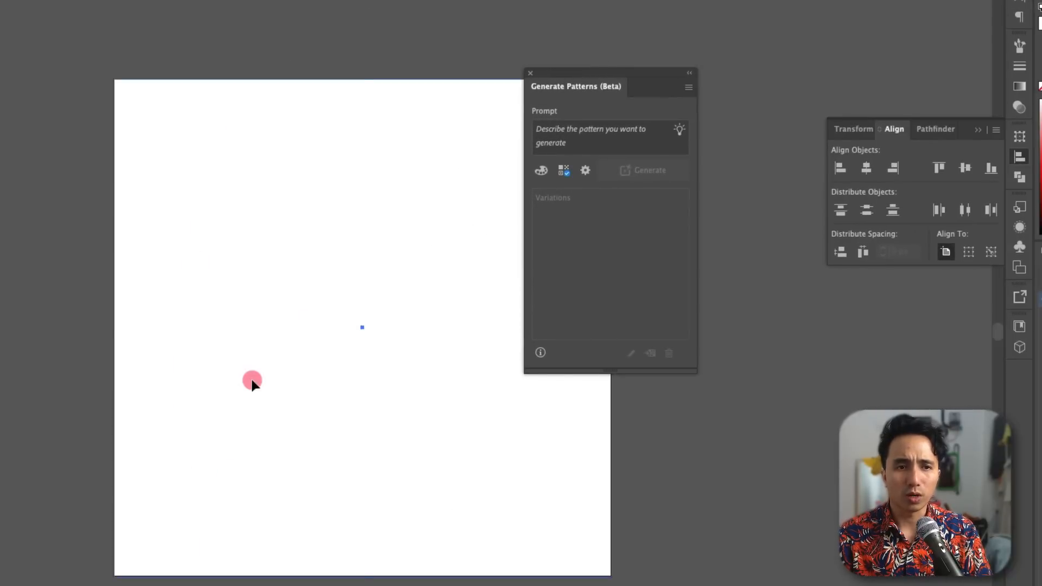
Step: Enter "floral white lily and jasmine" as the pattern prompt
left_click(624, 132)
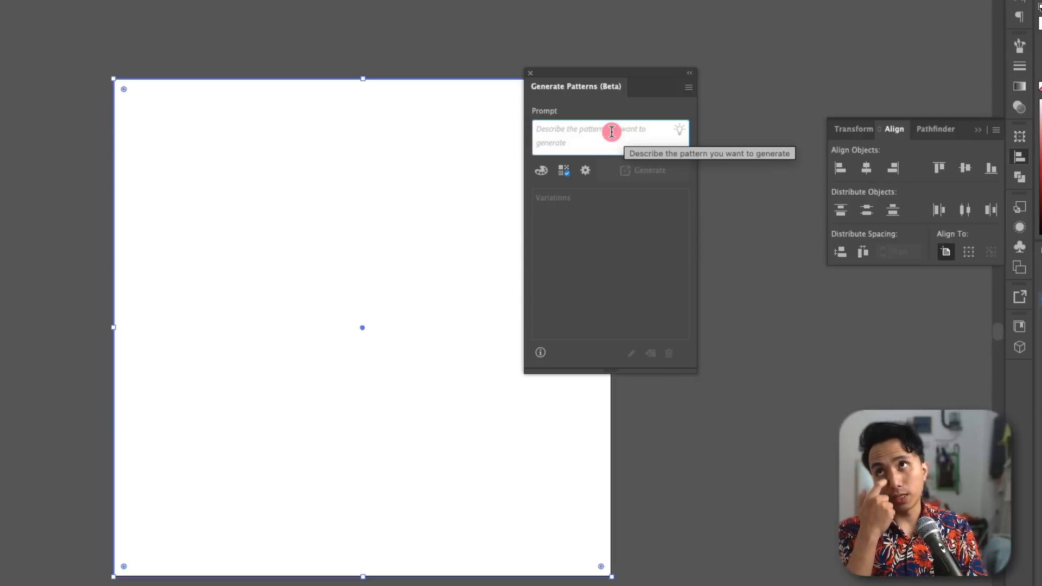
left_click(612, 132)
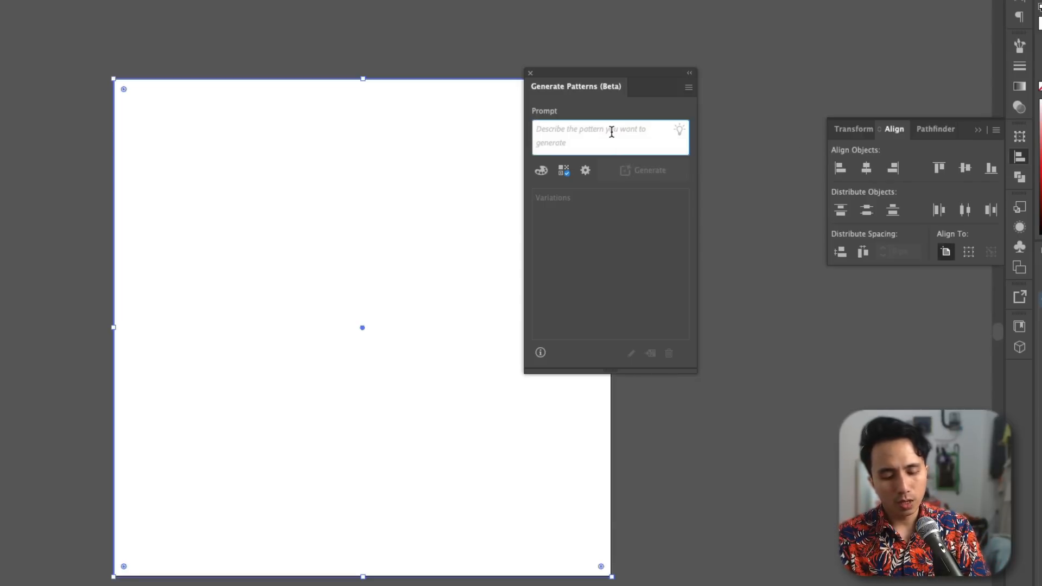
type("flora")
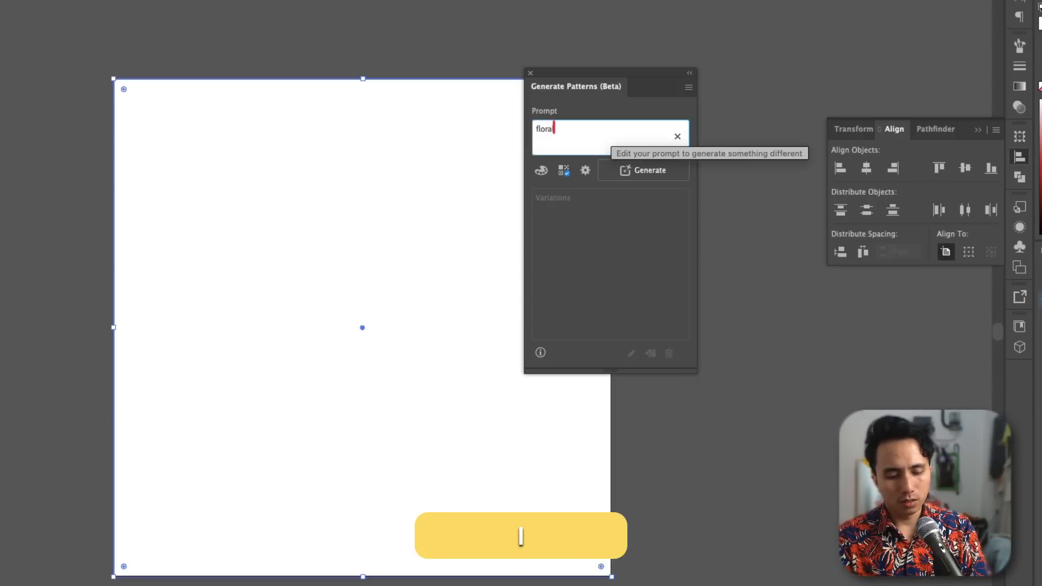
type("l whi")
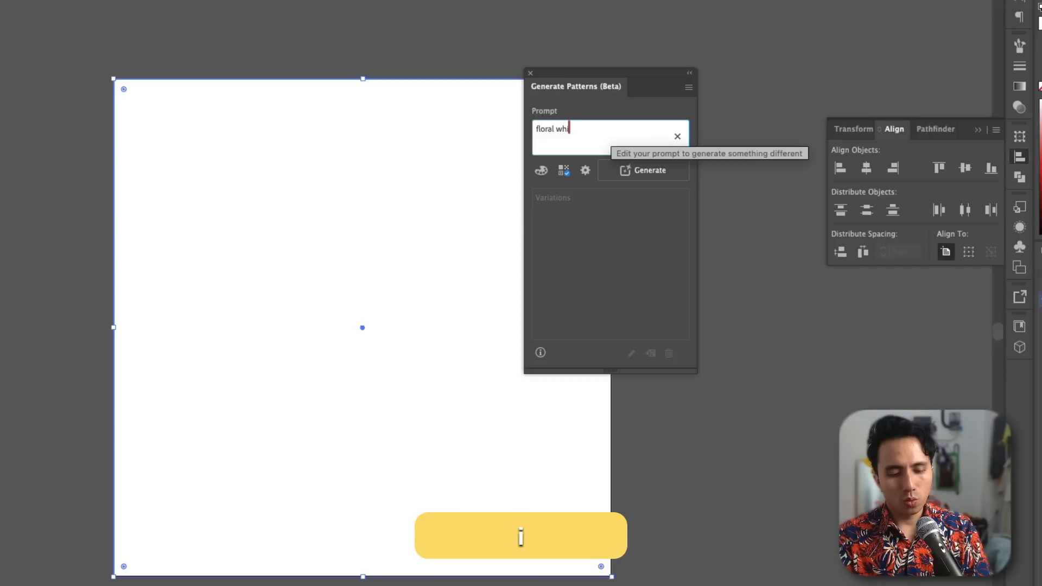
type("te lyul")
key("BackSpace")
key("BackSpace")
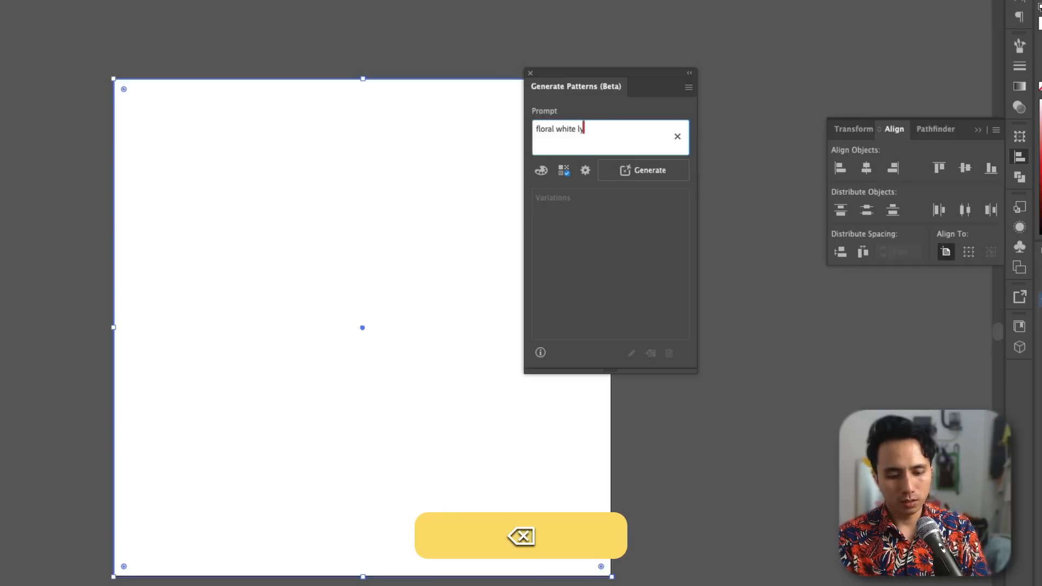
type("lily and jasmine")
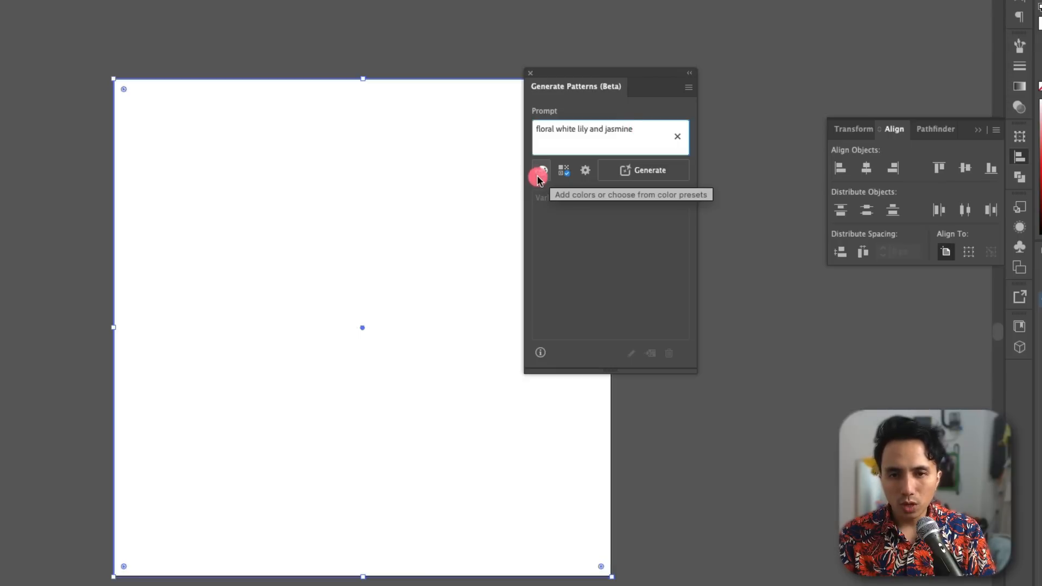
Step: Choose the Doodle effect and generate the pattern variations for the square
left_click(566, 177)
left_click(541, 247)
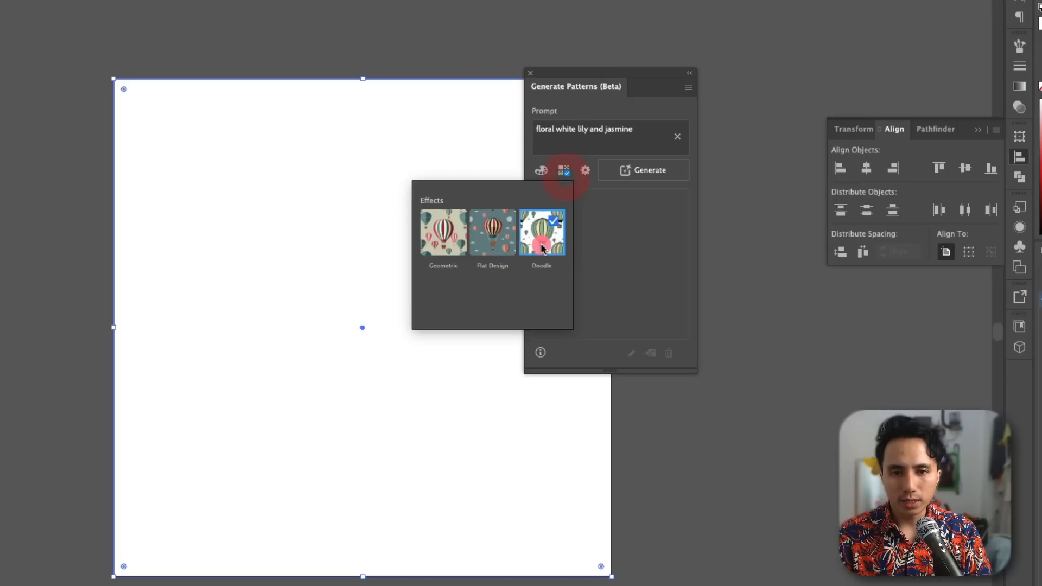
left_click(583, 190)
left_click(623, 175)
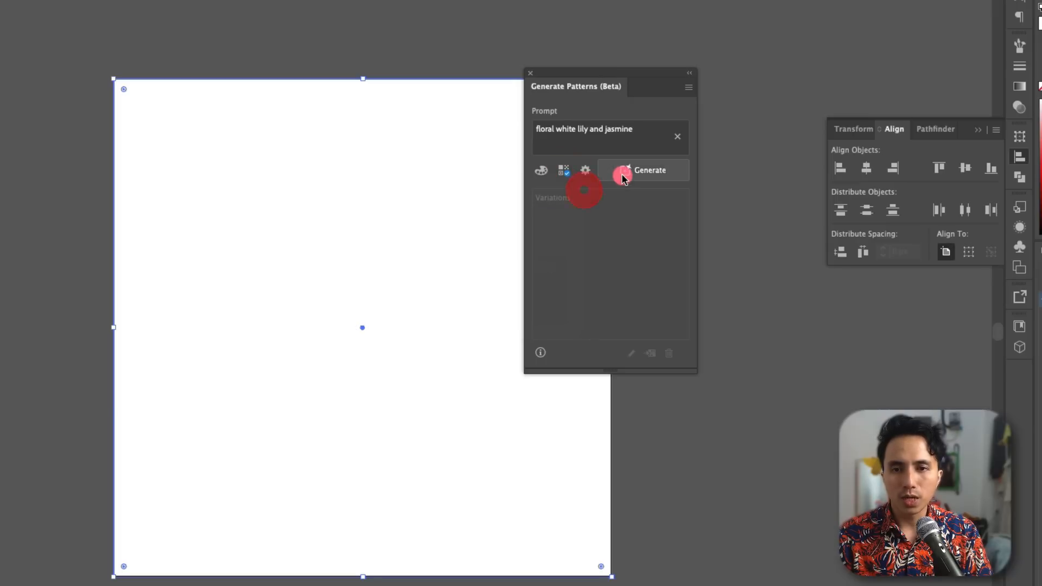
left_click(625, 178)
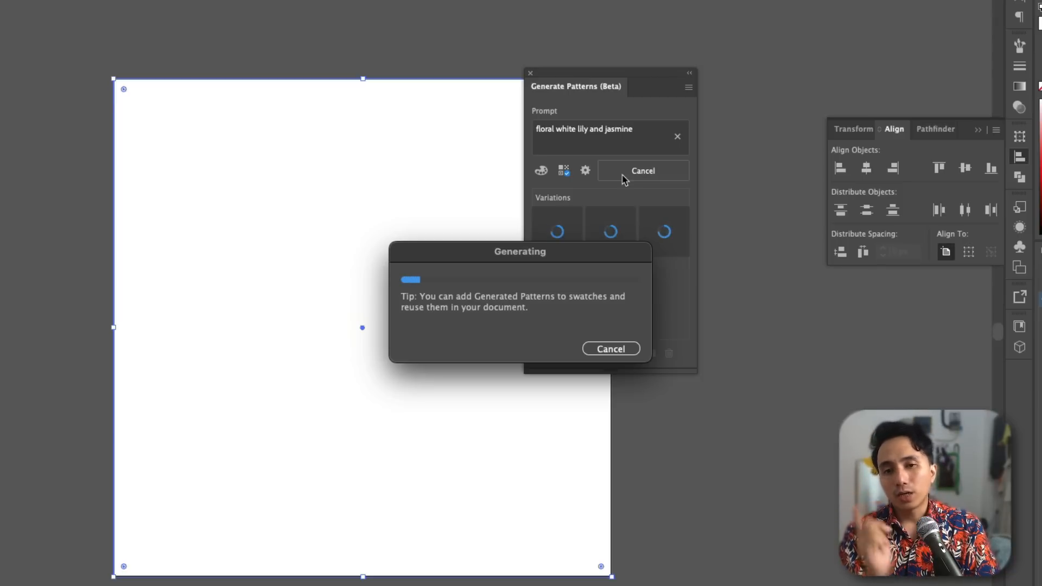
left_click_drag(495, 254, 551, 286)
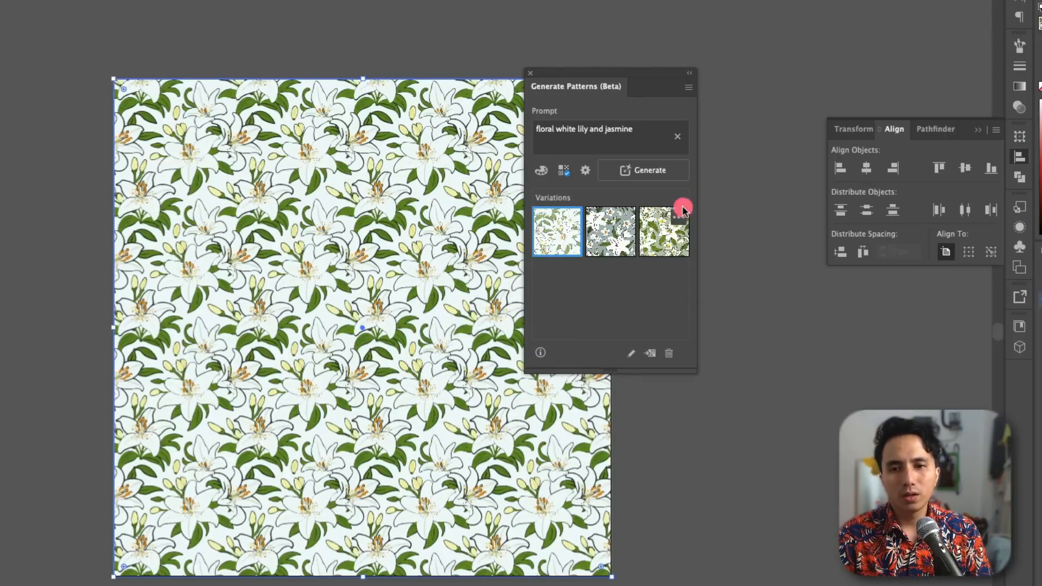
Step: Compare the second and third pattern variations on the square, keep the third, sage-green one, and inspect its details up close
left_click(662, 231)
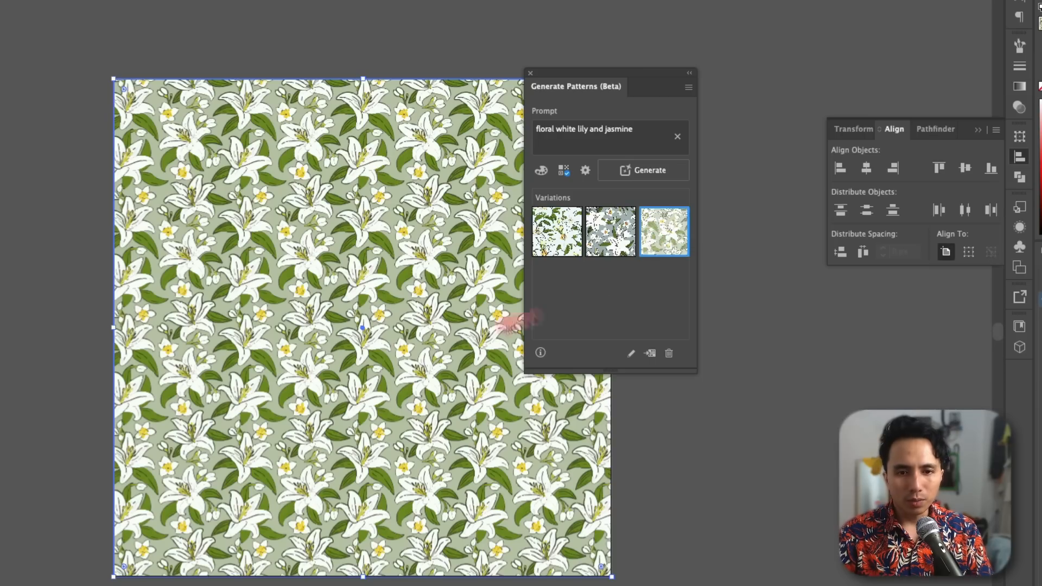
scroll(360, 356, "up", 10)
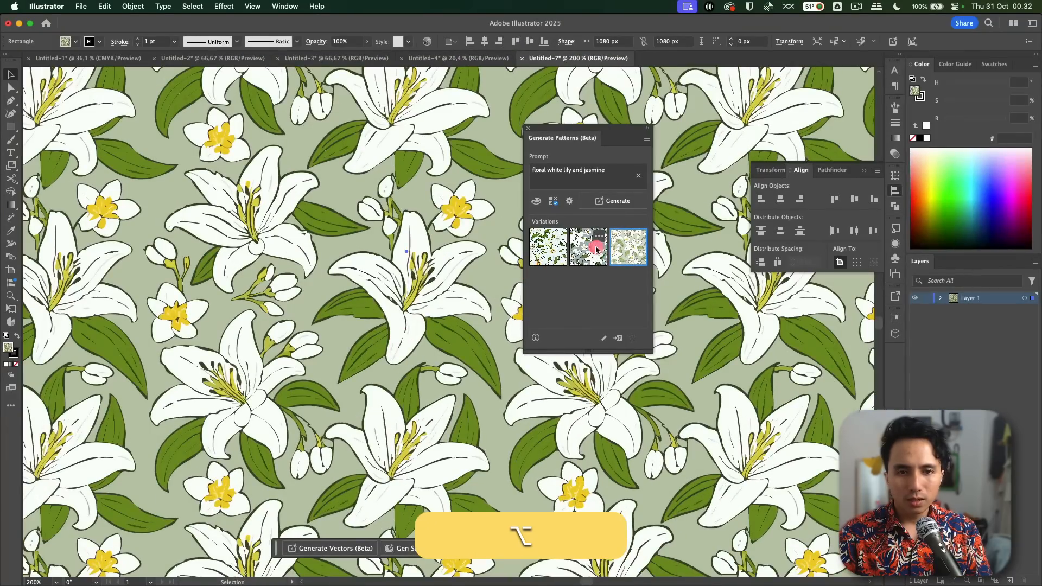
left_click(597, 249)
scroll(425, 270, "down", 5)
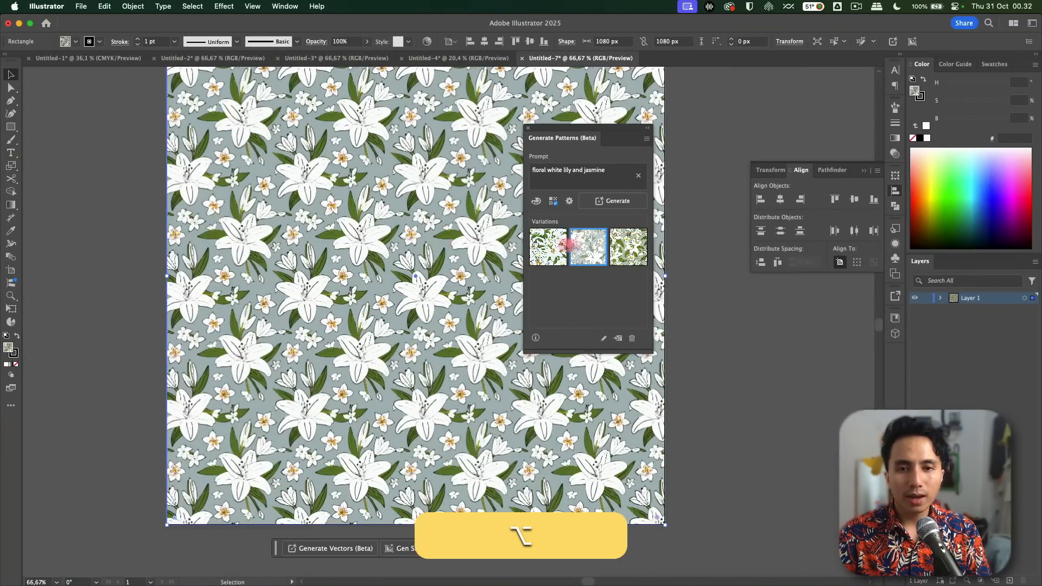
left_click(624, 245)
scroll(436, 255, "up", 10)
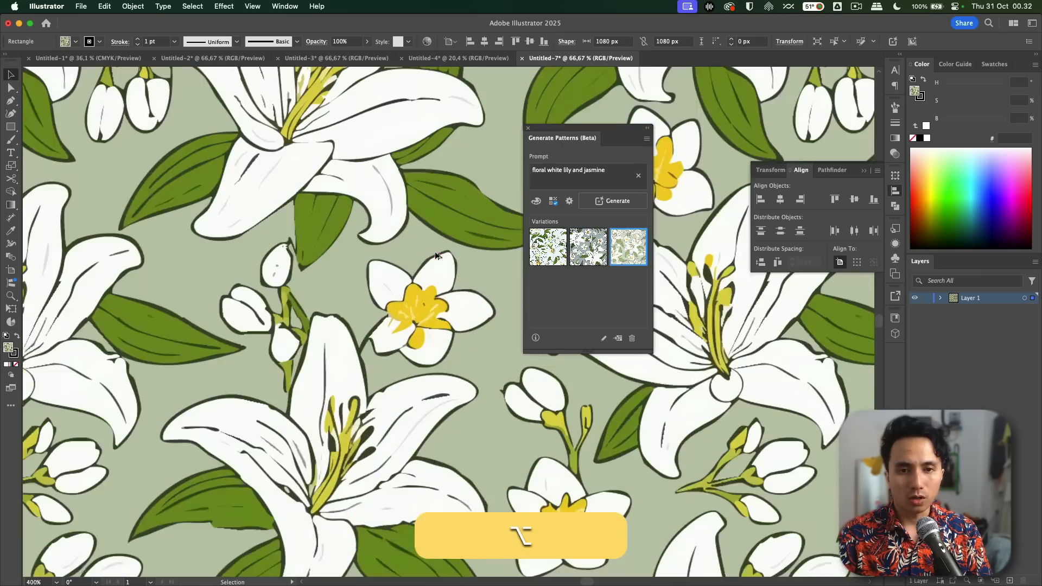
scroll(436, 255, "up", 5)
scroll(426, 269, "down", 2)
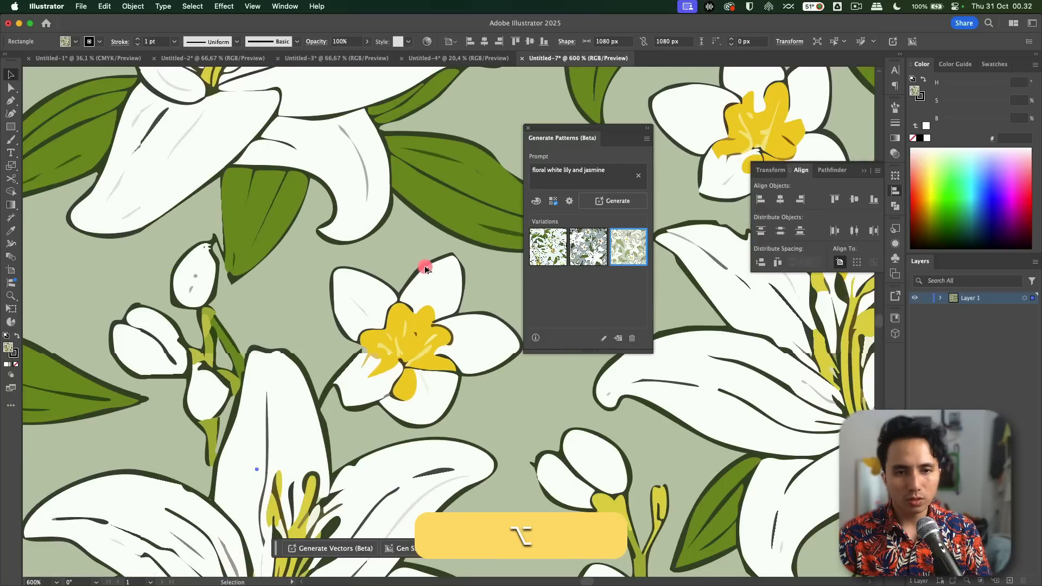
scroll(426, 270, "down", 10)
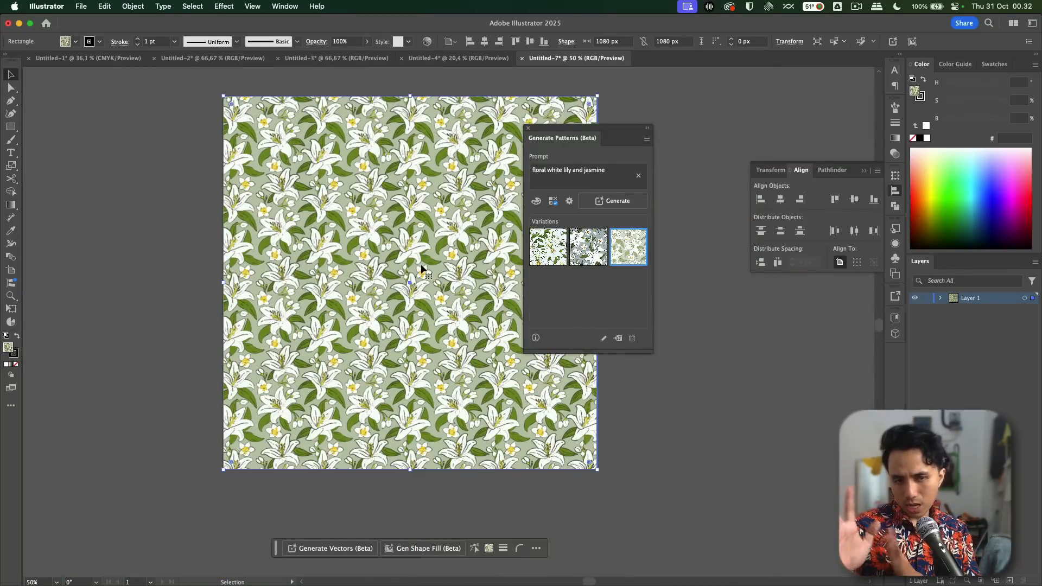
scroll(423, 269, "up", 1)
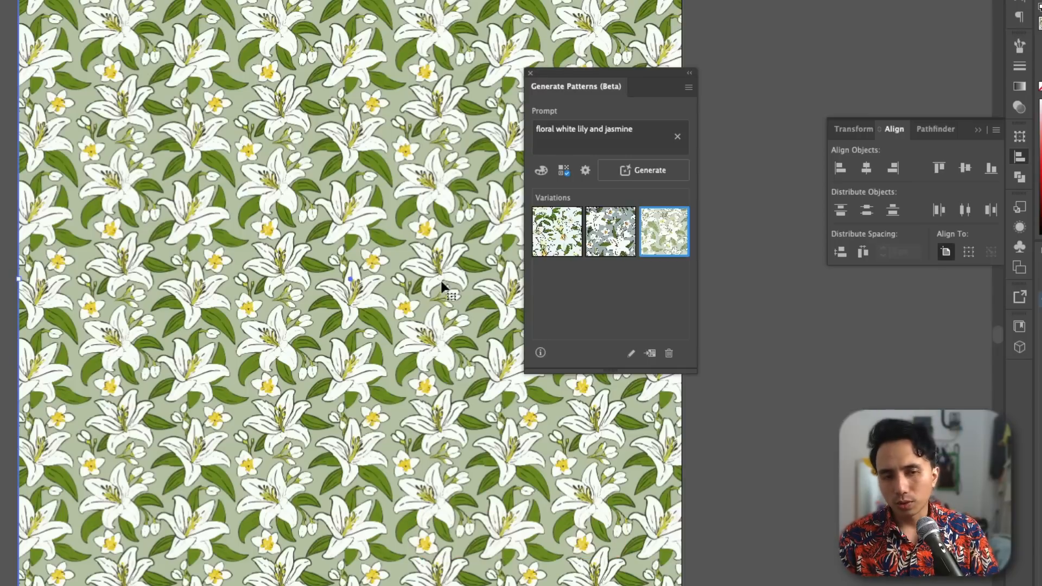